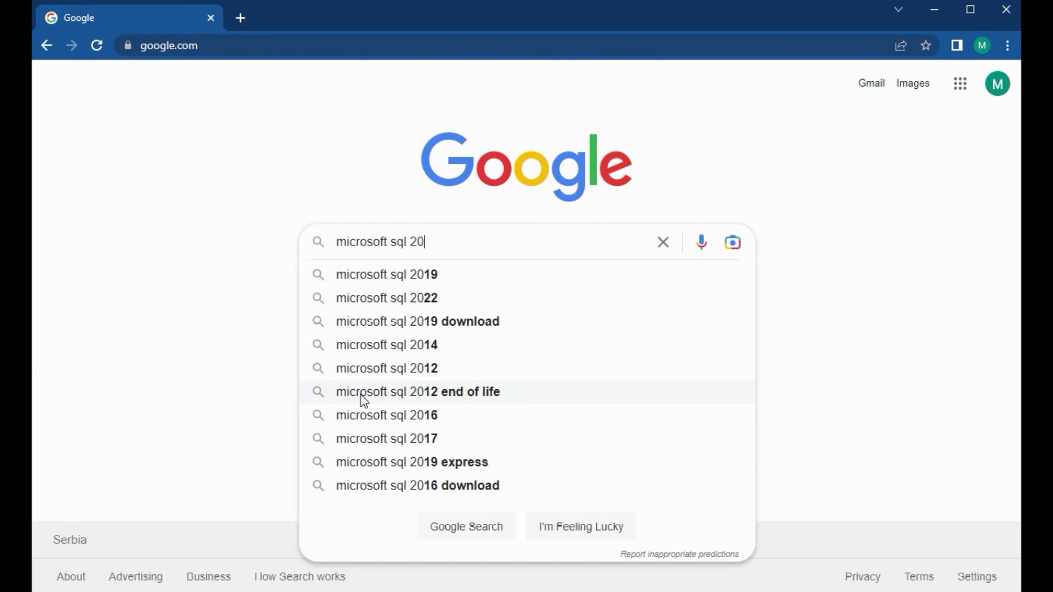
Step: Search for "microsoft sql 2022 express" and open Microsoft's SQL Server 2022 Express download page from the results
type("express")
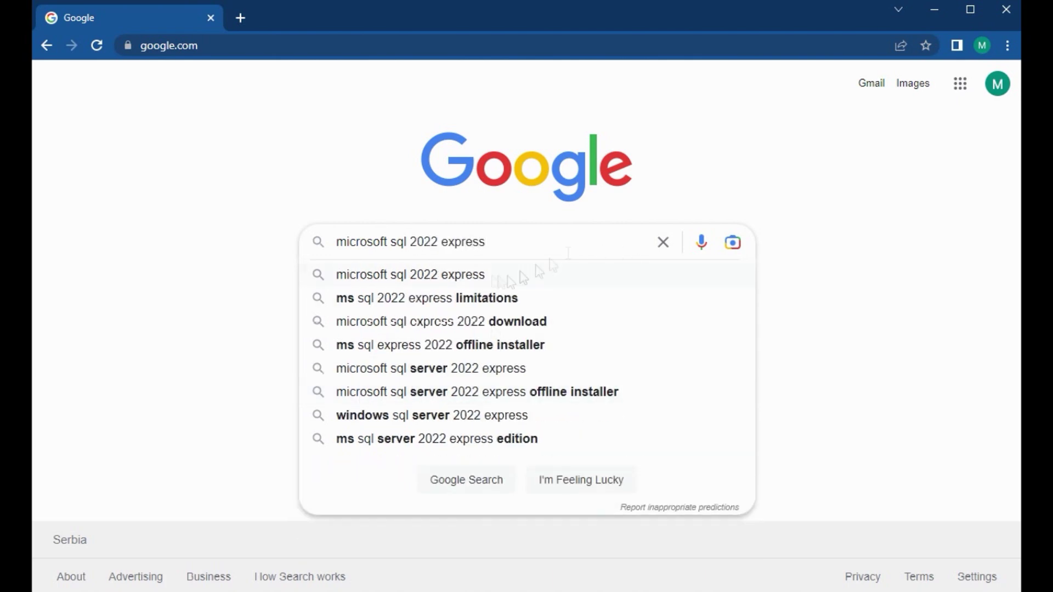
key("Return")
scroll(159, 266, "down", 6)
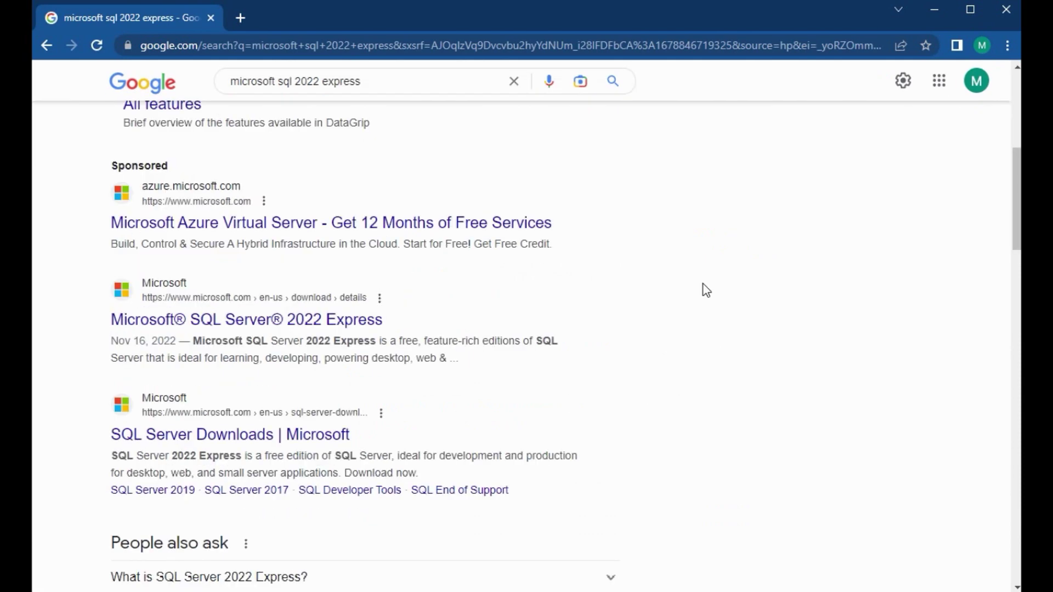
left_click(348, 322)
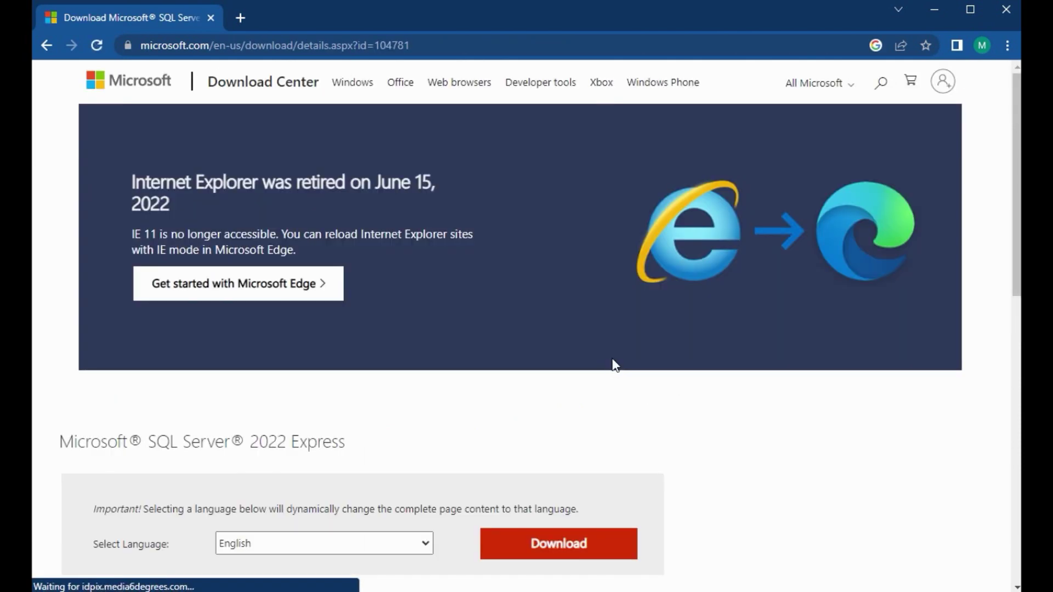
Step: Examine the download details for SQL Server 2022 Express, including the file size and the LocalDB, Express and Advanced Services packages
scroll(520, 317, "down", 4)
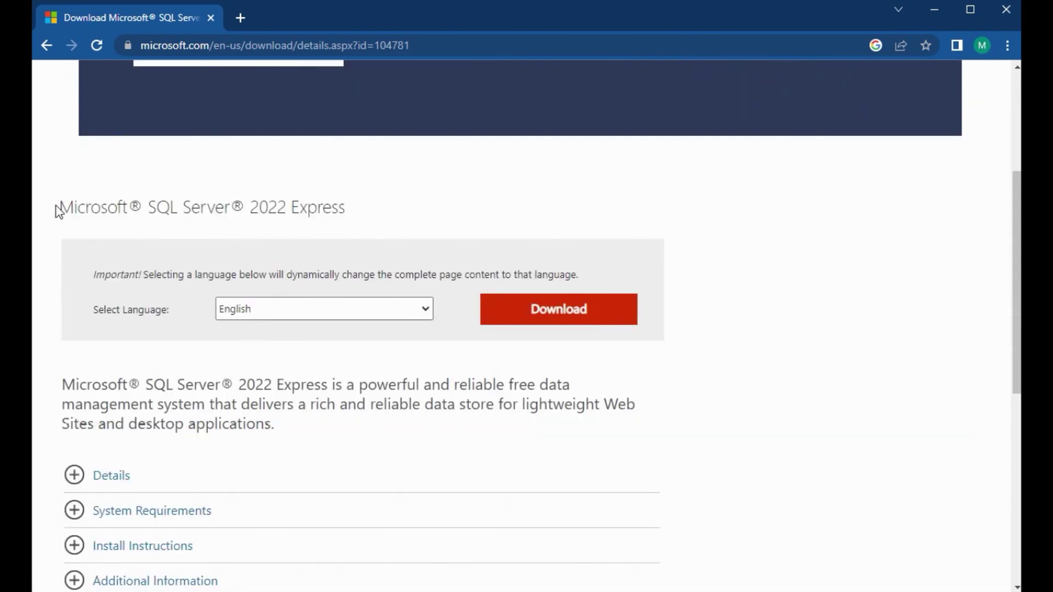
left_click_drag(57, 207, 407, 215)
scroll(588, 198, "down", 1)
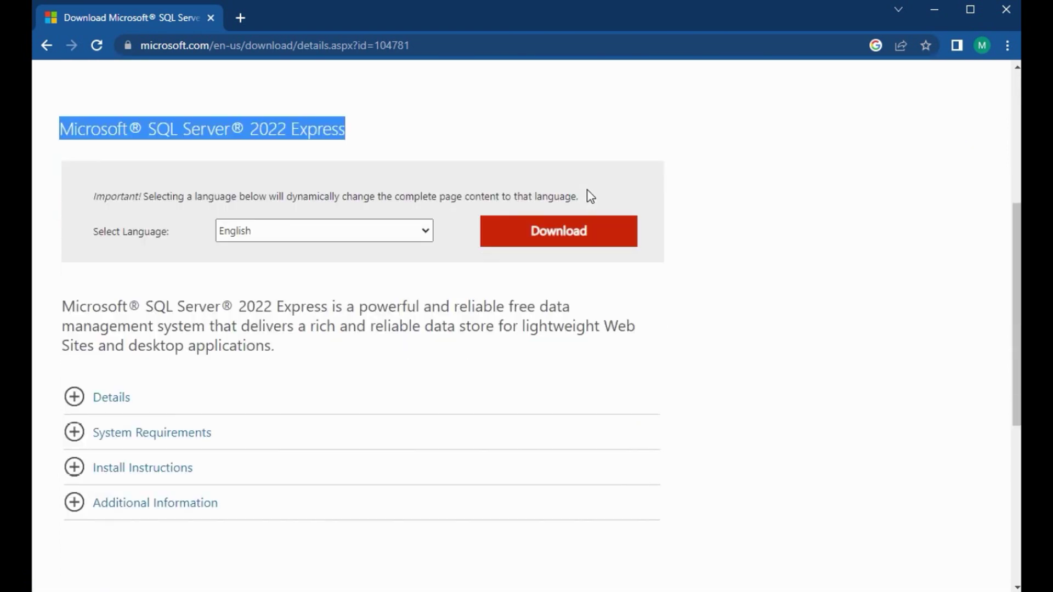
left_click(76, 404)
scroll(737, 458, "down", 2)
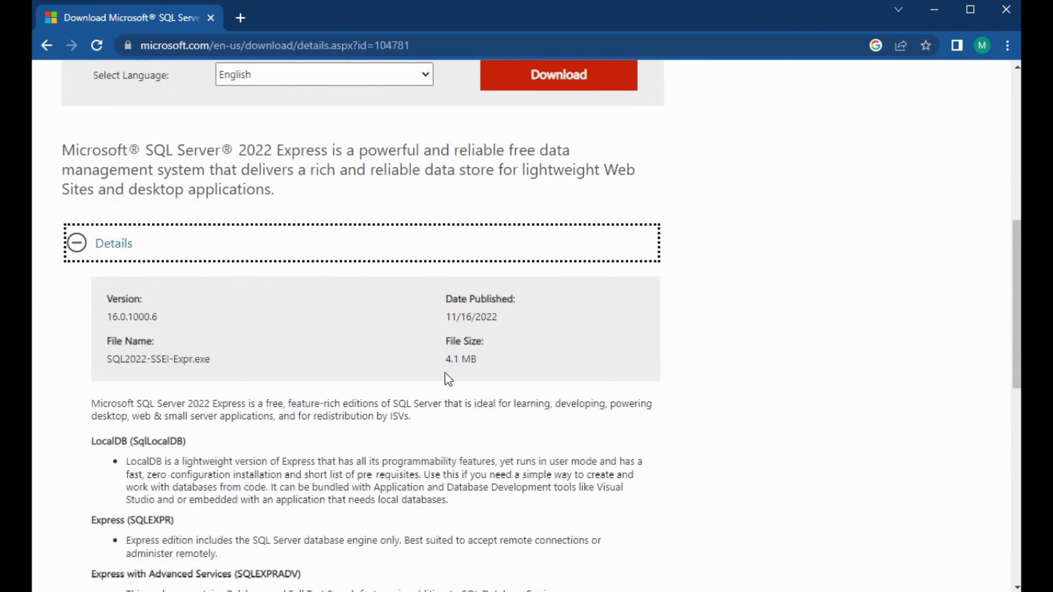
left_click_drag(449, 367, 714, 376)
scroll(714, 376, "down", 3)
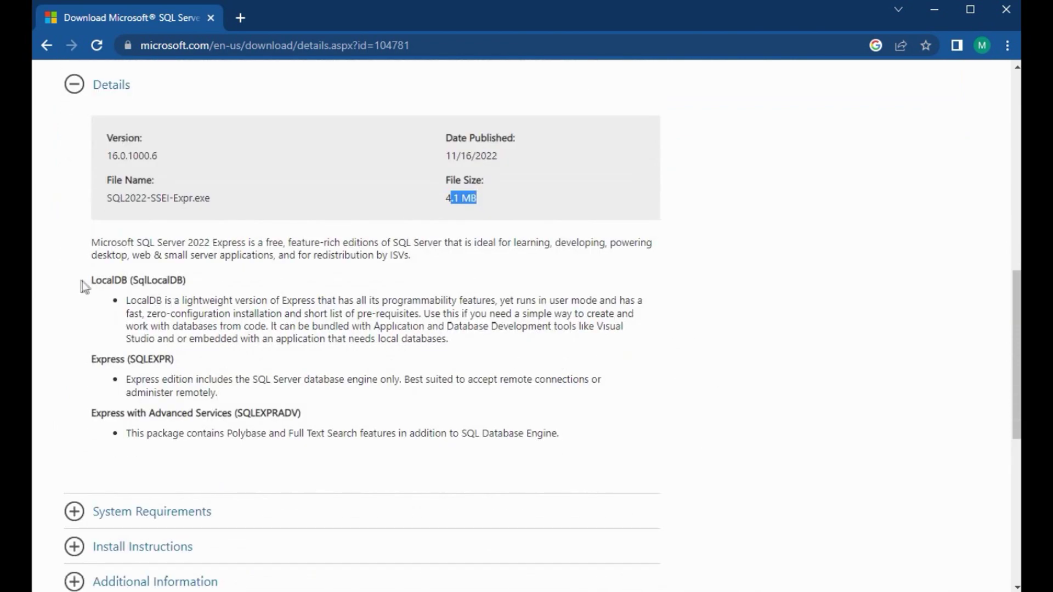
left_click_drag(84, 284, 202, 287)
left_click_drag(90, 361, 174, 364)
left_click_drag(87, 417, 303, 418)
left_click(747, 338)
scroll(96, 347, "down", 4)
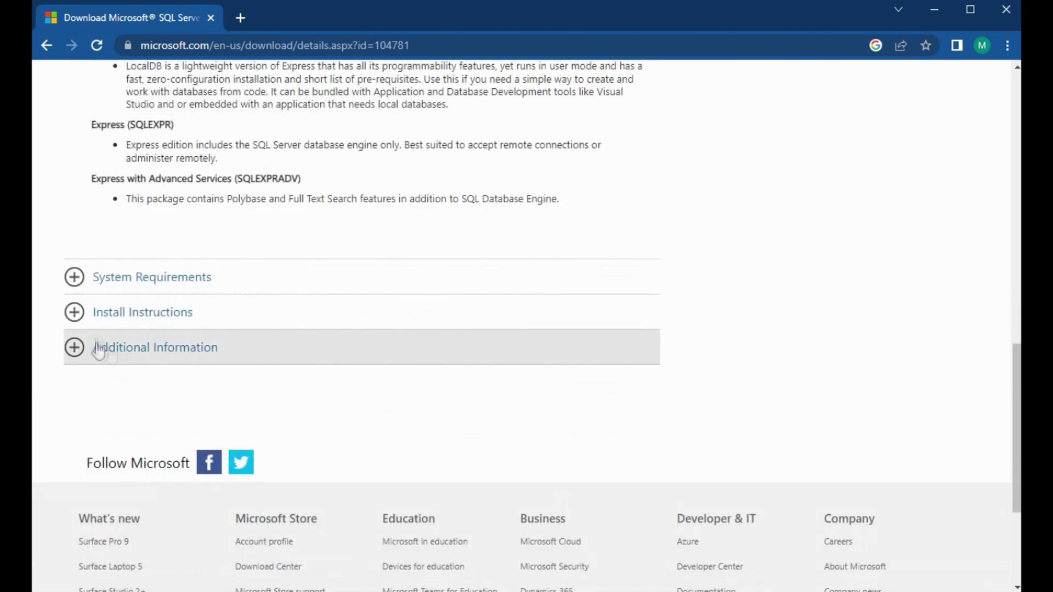
Step: Review the system requirements for RAM and disk space, plus the install instructions and additional information
left_click(109, 277)
double_click(200, 418)
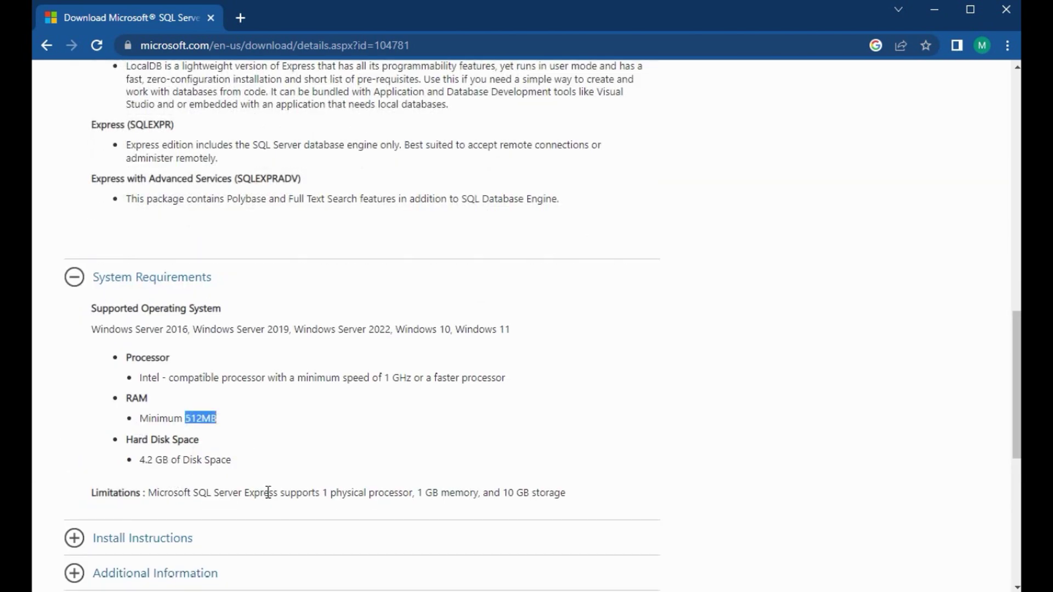
left_click_drag(139, 461, 169, 460)
left_click(651, 378)
scroll(173, 332, "down", 4)
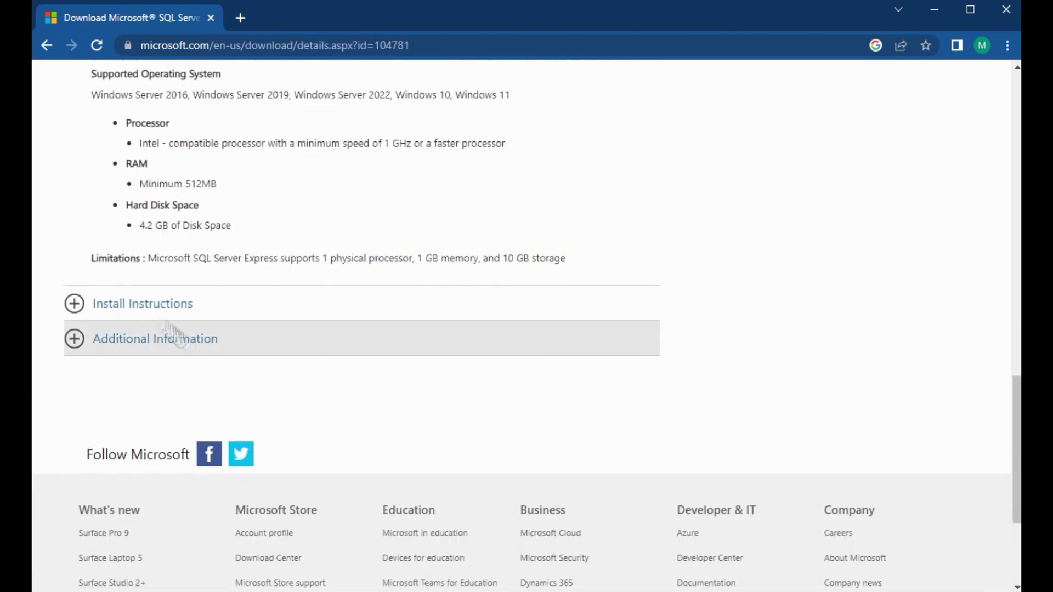
left_click(156, 304)
left_click(96, 401)
scroll(697, 393, "down", 3)
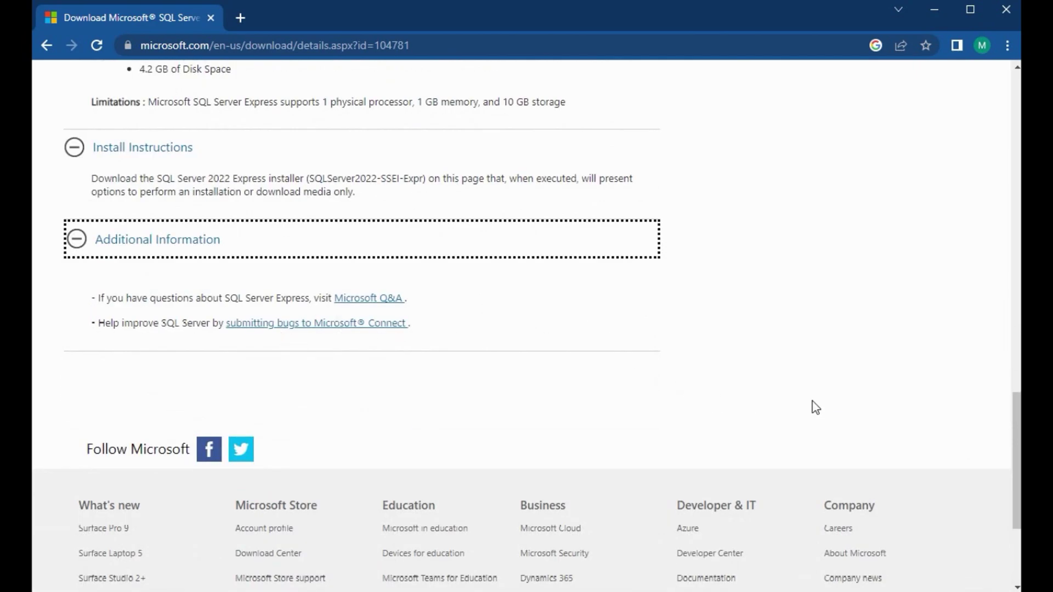
Step: Download the SQL Server 2022 Express installer from the Microsoft download page
scroll(814, 406, "up", 20)
scroll(302, 305, "up", 3)
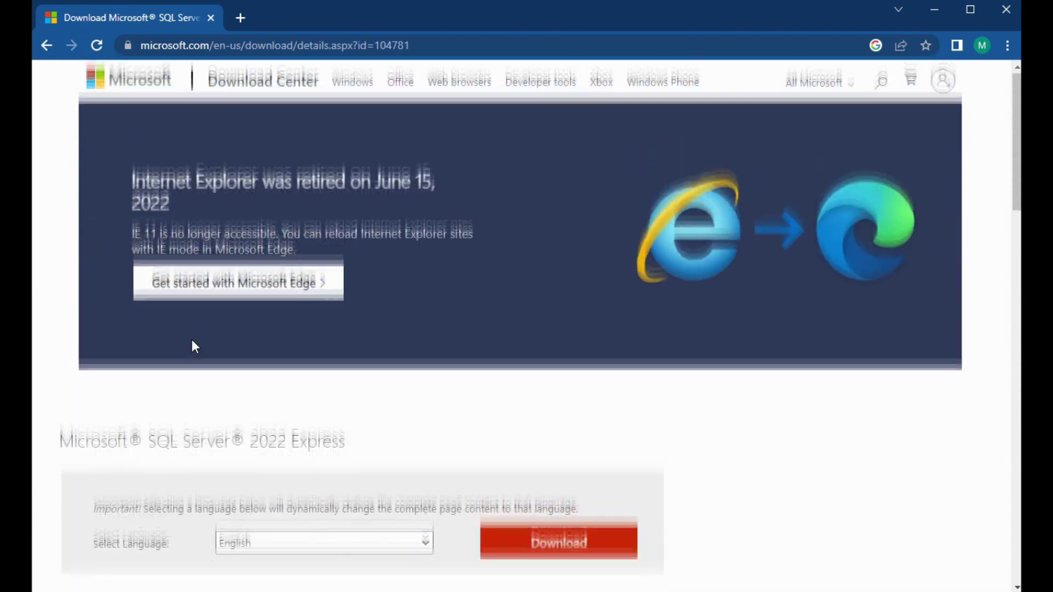
scroll(193, 346, "down", 3)
left_click(557, 390)
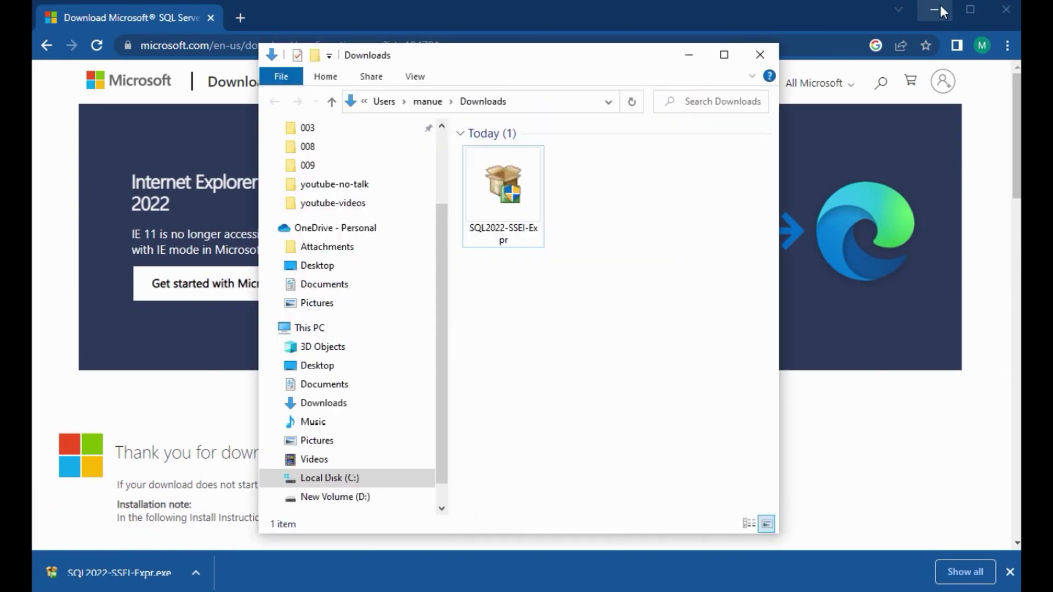
Step: Run SQL2022-SSEI-Expr from the Downloads folder and allow it to make changes to the device
left_click(939, 5)
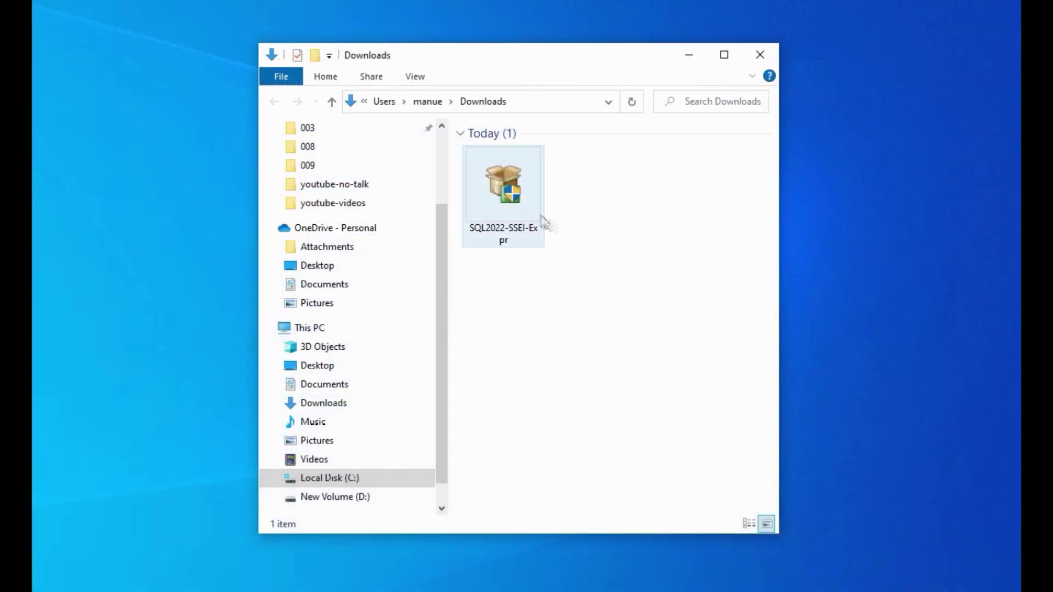
left_click(532, 225)
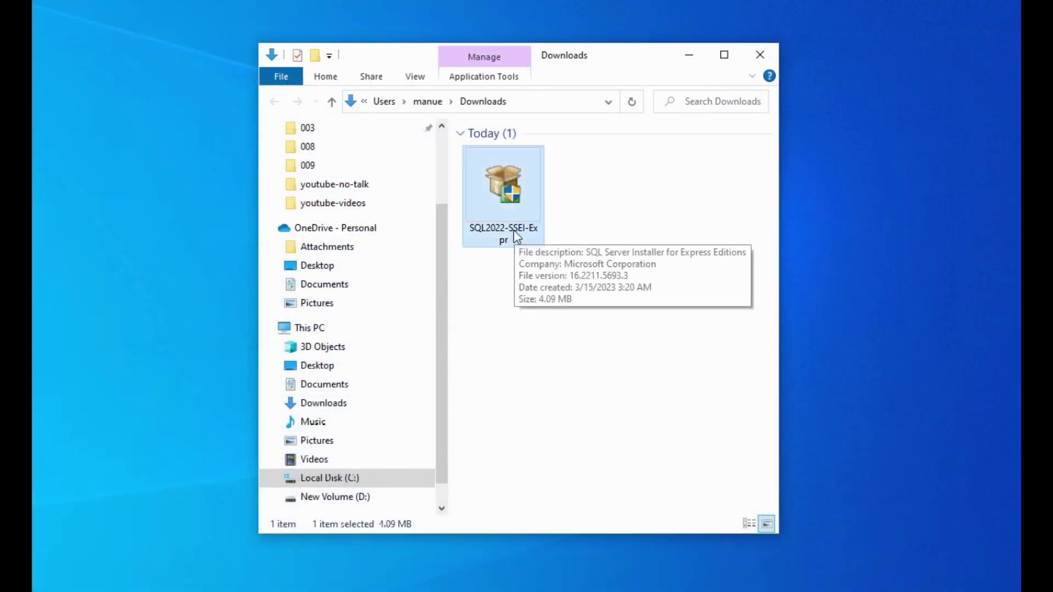
double_click(520, 209)
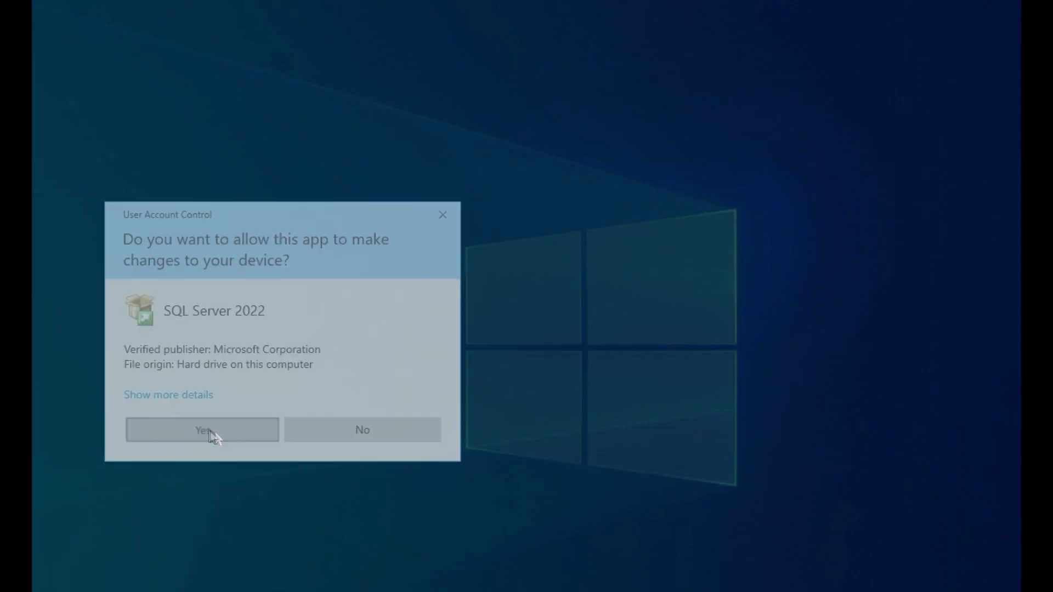
left_click(207, 432)
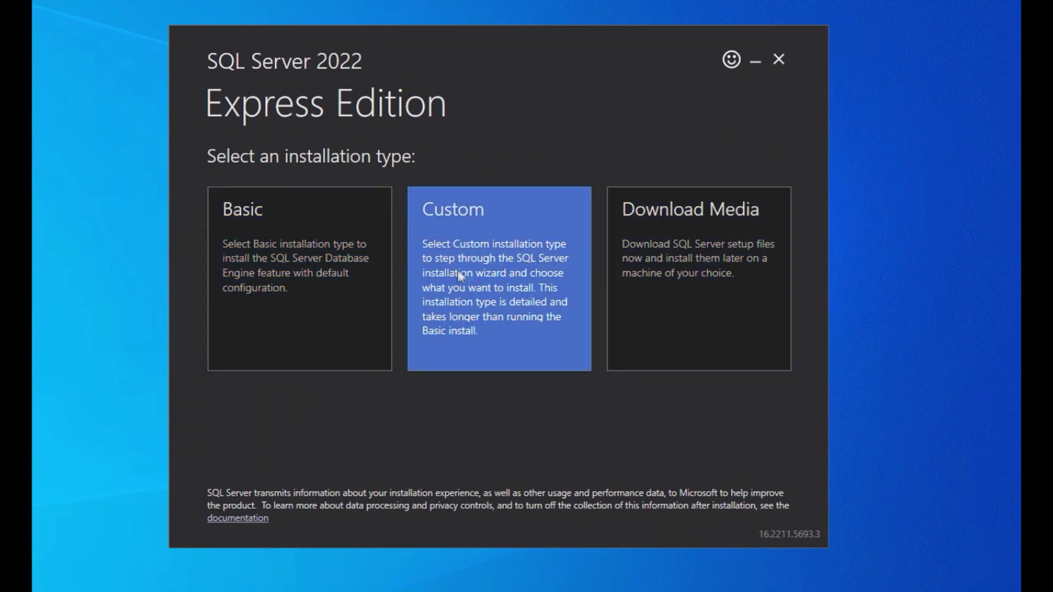
Step: Choose the Custom installation type, set the media location to d:\SQL2022 and start downloading the install package
left_click(510, 302)
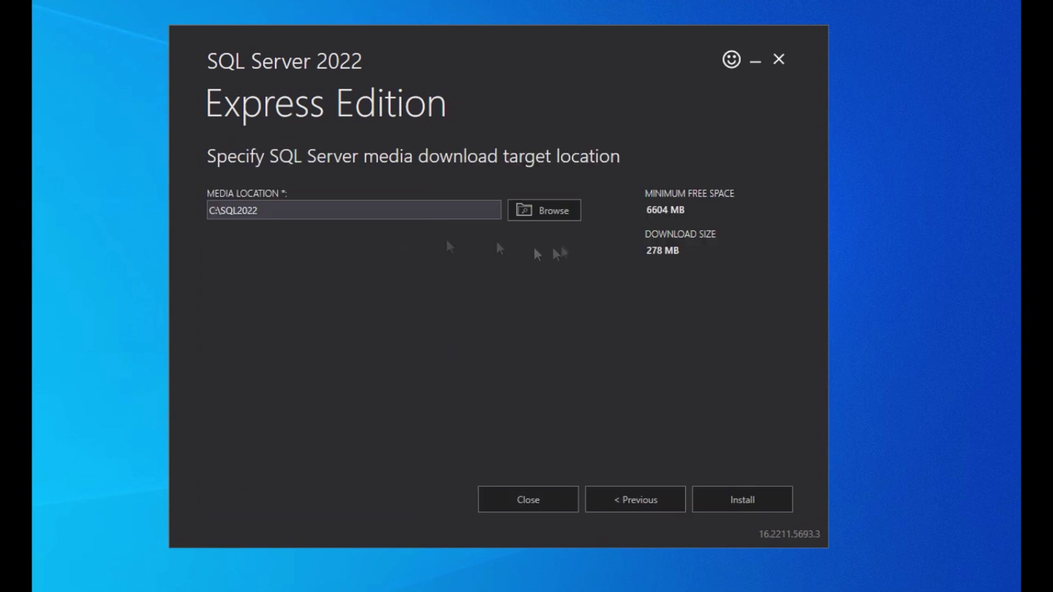
left_click(213, 210)
key("BackSpace")
key("BackSpace")
type("d:")
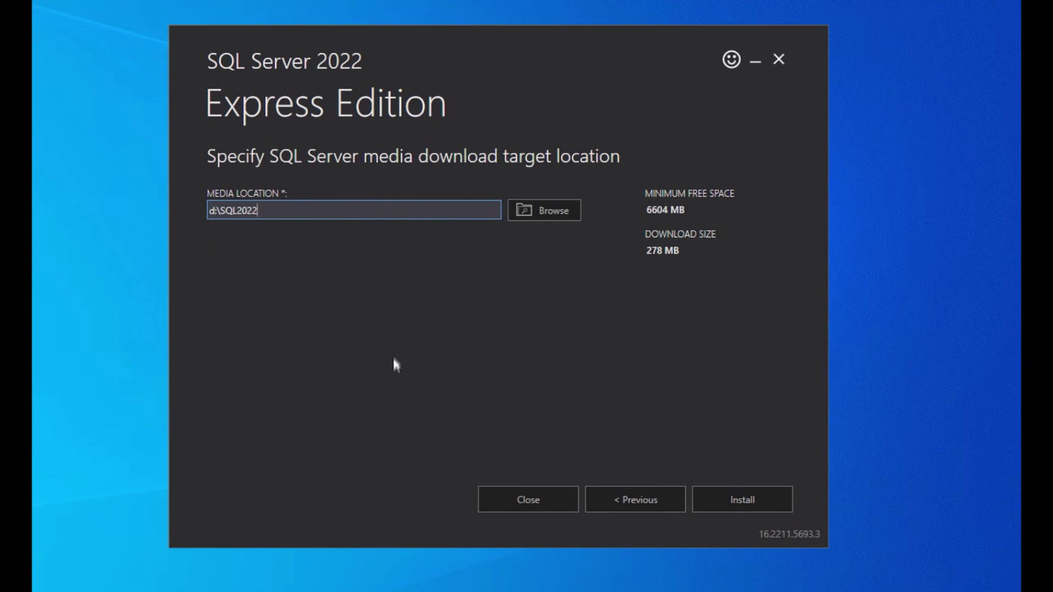
left_click(759, 502)
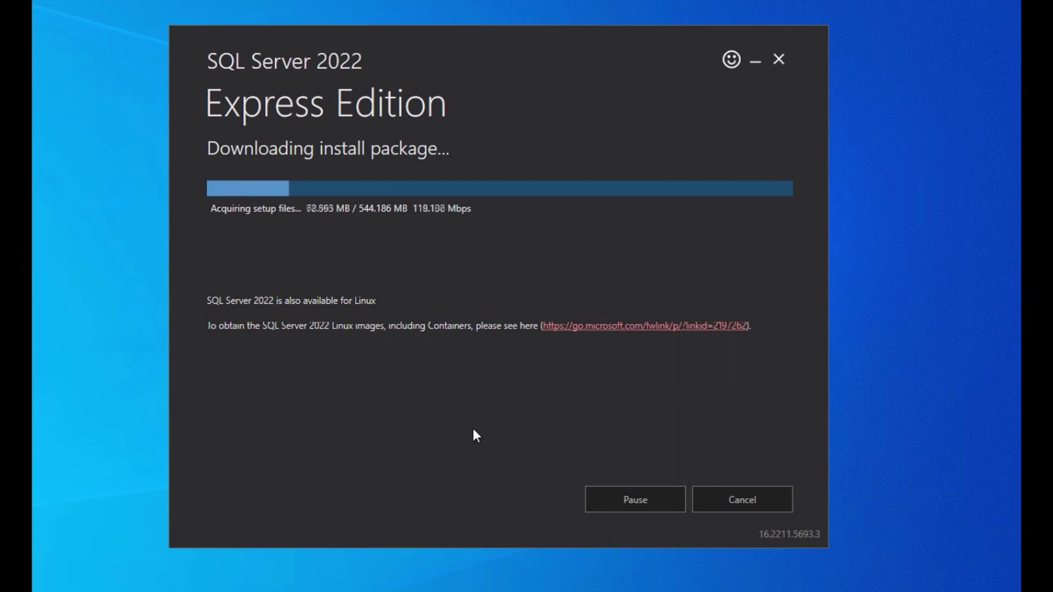
mouse_move(205, 297)
left_mouse_down()
mouse_move(255, 301)
mouse_move(207, 296)
left_mouse_up()
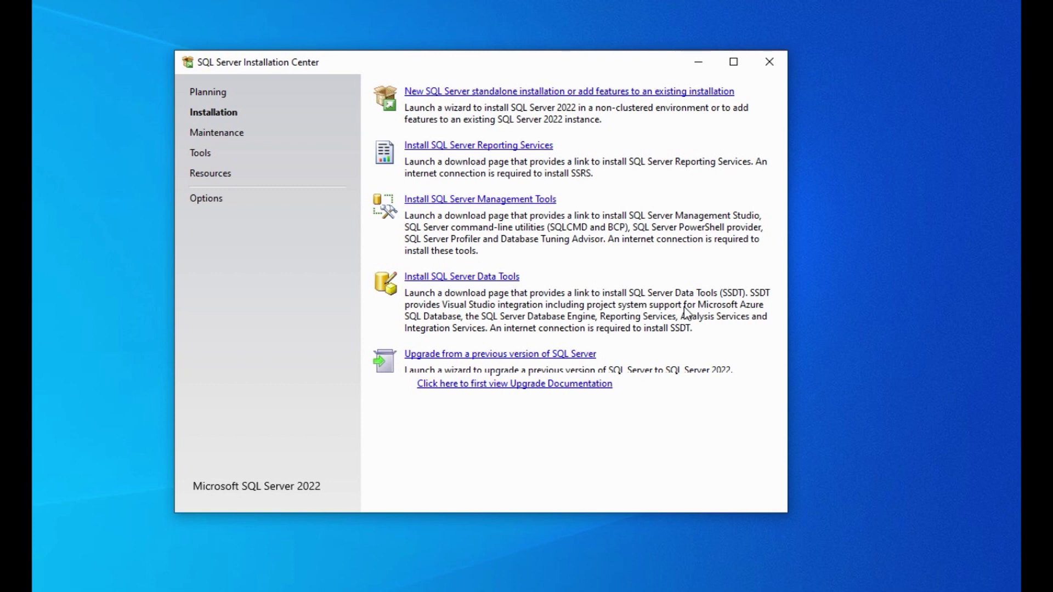
Step: Start a new SQL Server standalone installation and accept the license terms
left_click(600, 93)
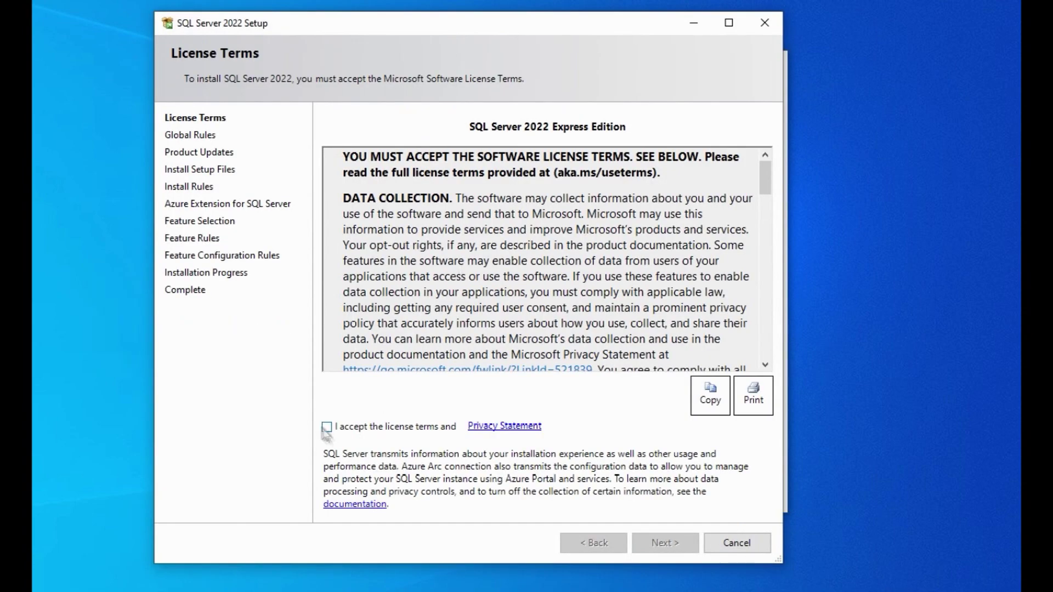
left_click(327, 427)
scroll(611, 211, "down", 10)
scroll(610, 210, "up", 15)
left_click(666, 543)
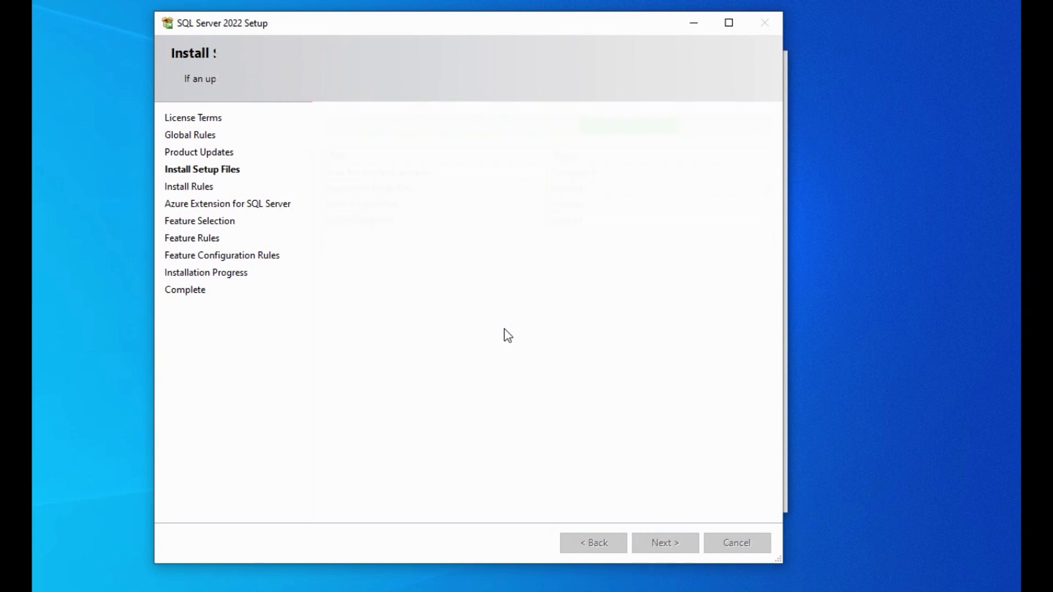
Step: Proceed to the Azure Extension for SQL Server page, deselect the extension and continue to feature selection
key("Return")
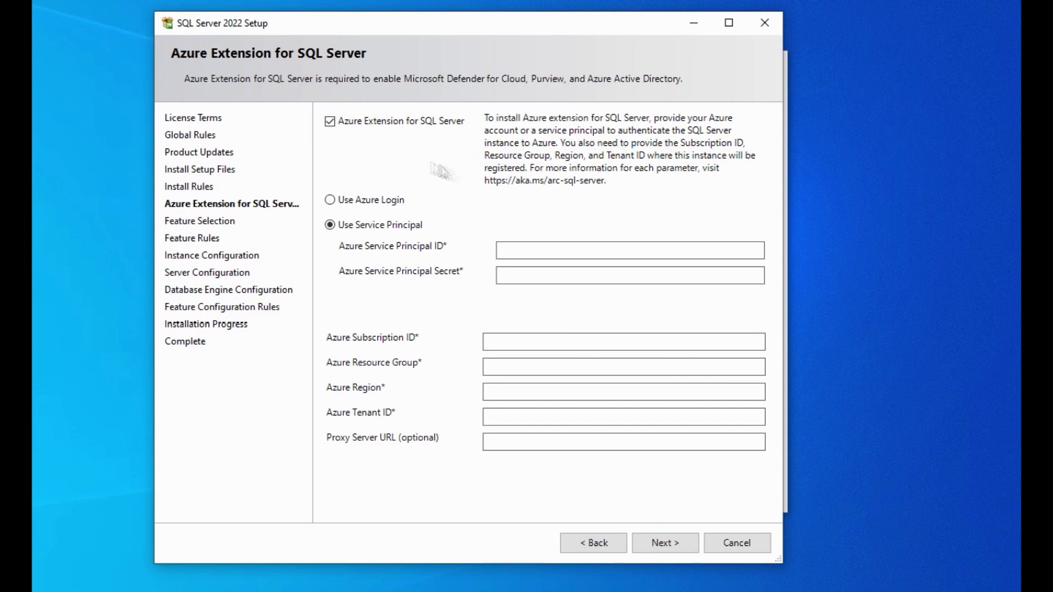
left_click(330, 121)
left_click(665, 543)
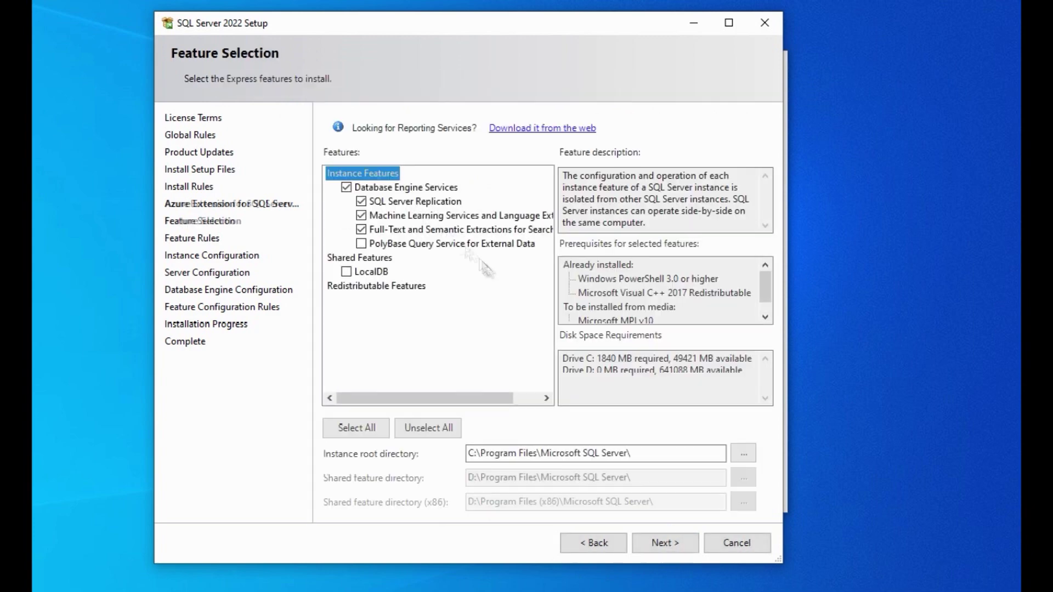
Step: Add the LocalDB and PolyBase Query Service features and set the instance root directory to d:\Program Files\Microsoft SQL Server\
left_click(346, 273)
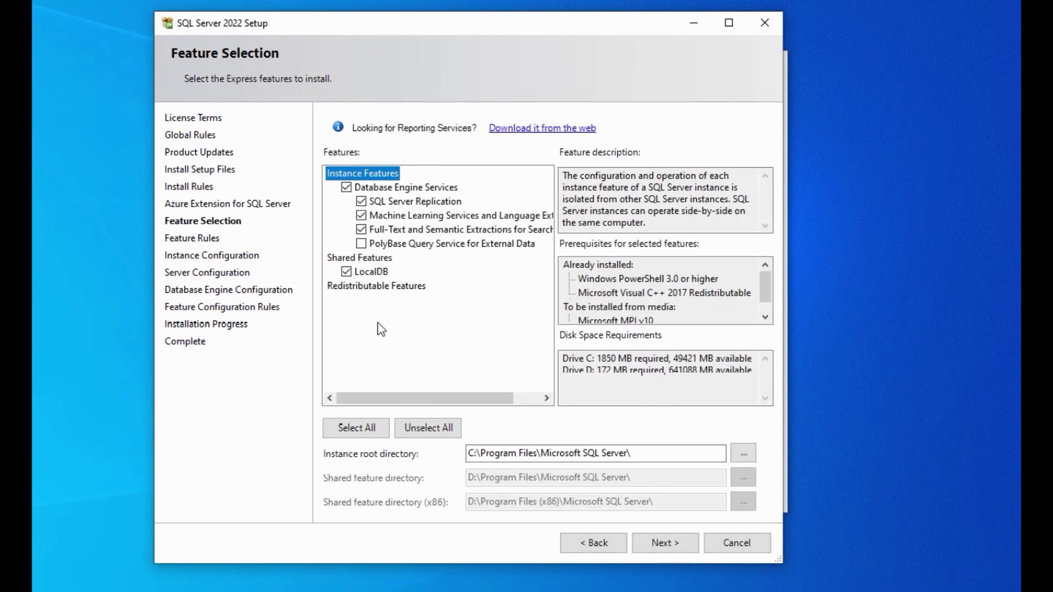
left_click(361, 243)
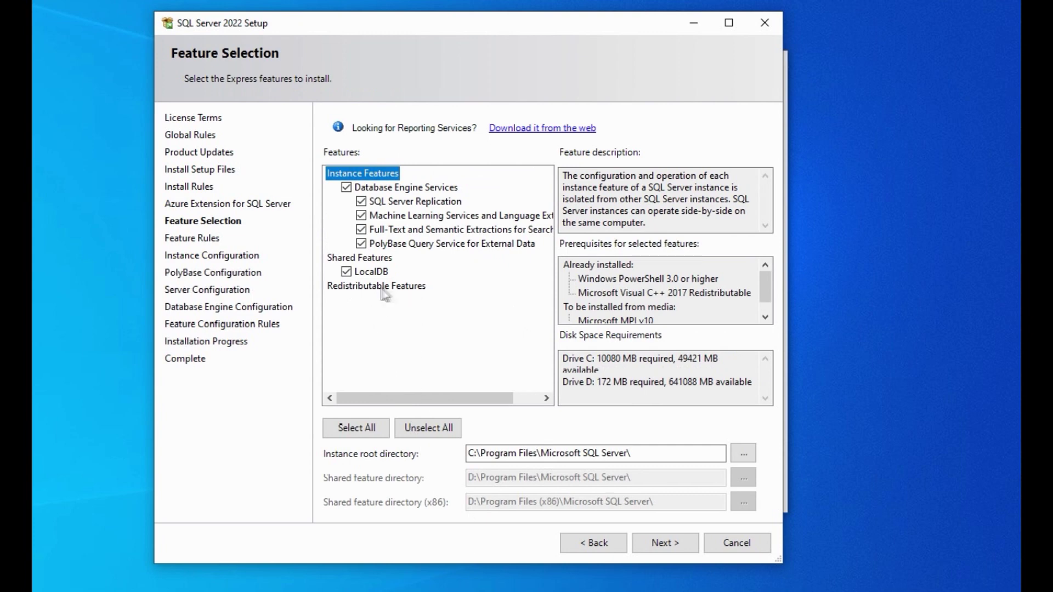
left_click_drag(468, 453, 481, 453)
type("d:")
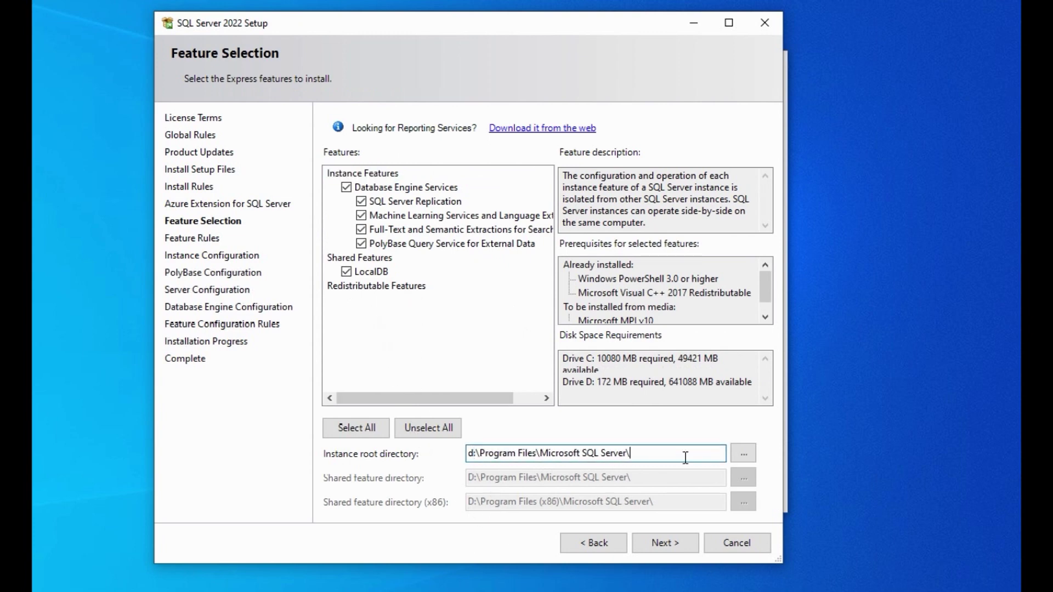
left_click(680, 542)
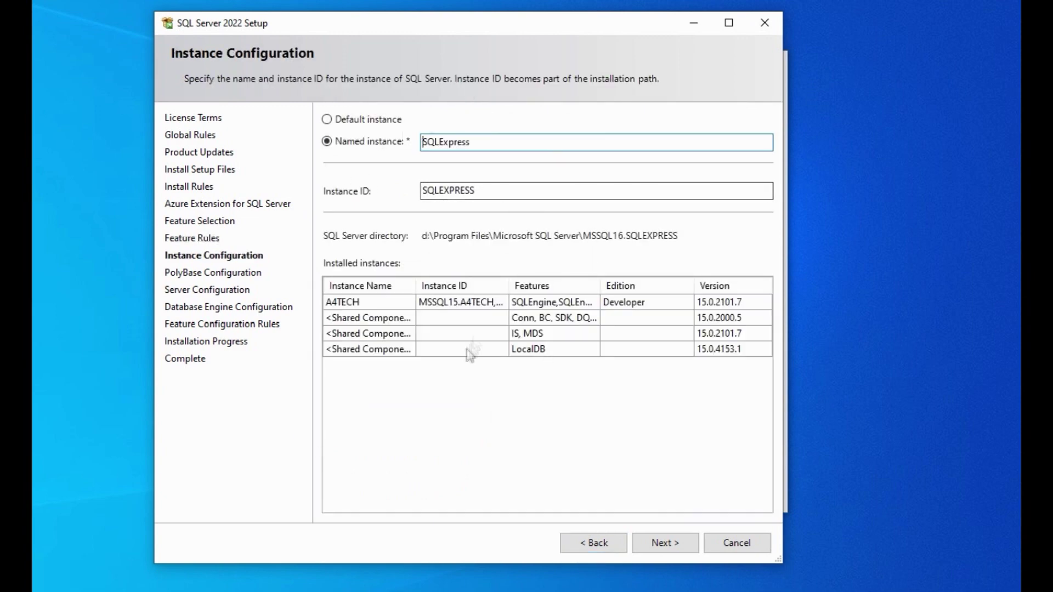
left_click(678, 545)
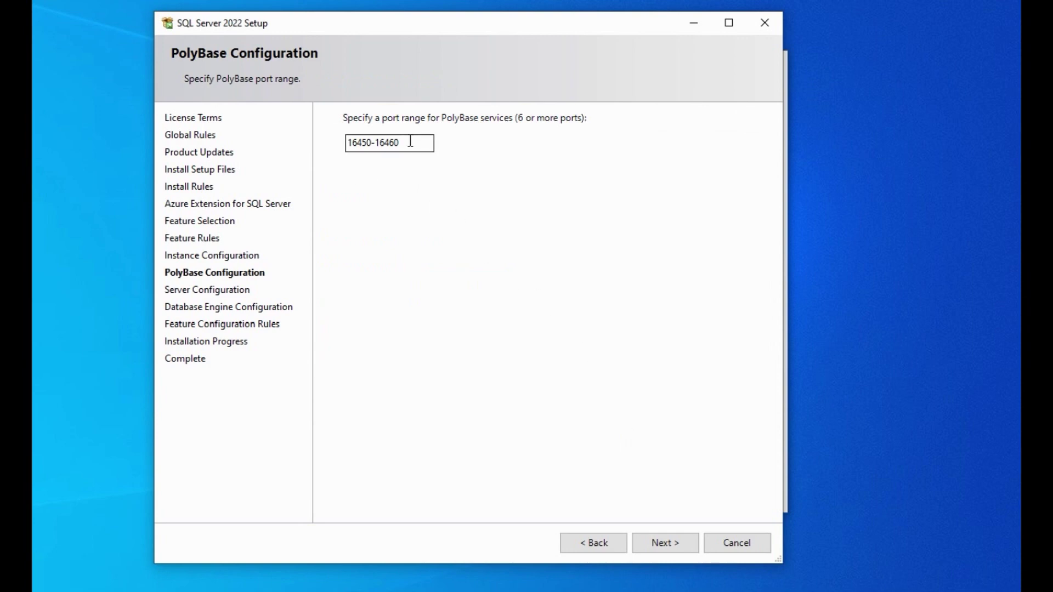
left_click(665, 543)
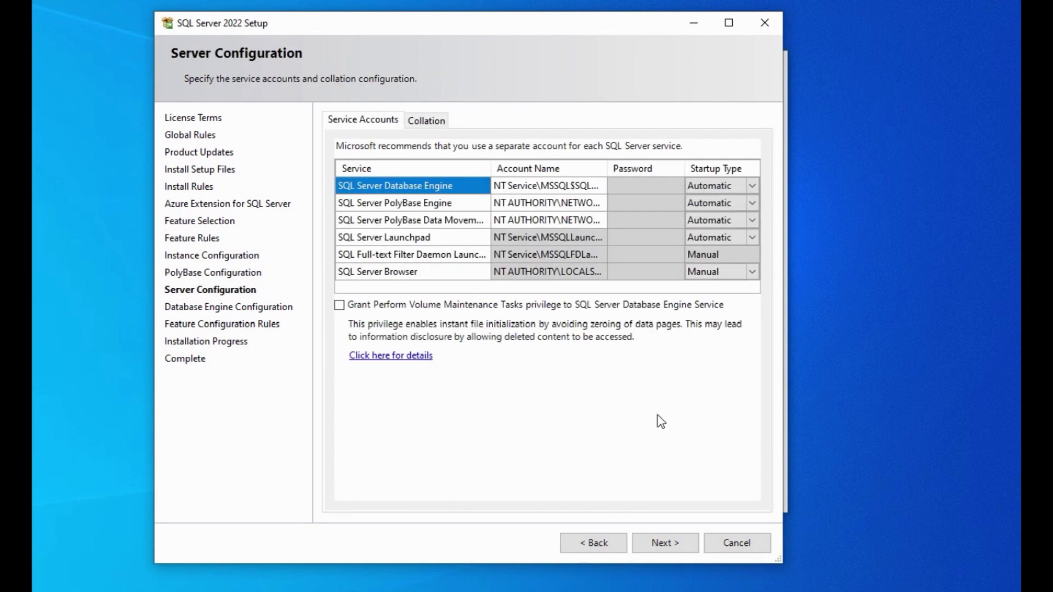
Step: Set the startup type of the Database Engine, PolyBase Engine and PolyBase Data Movement services to Manual and continue
left_click(753, 186)
left_click(699, 226)
left_click(752, 203)
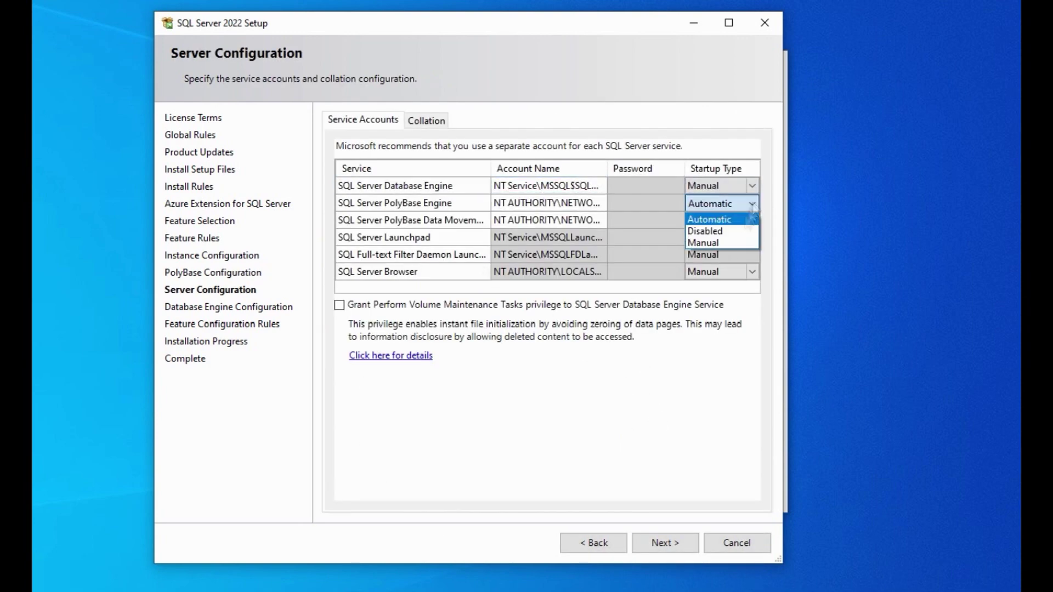
left_click(703, 243)
left_click(753, 221)
left_click(703, 260)
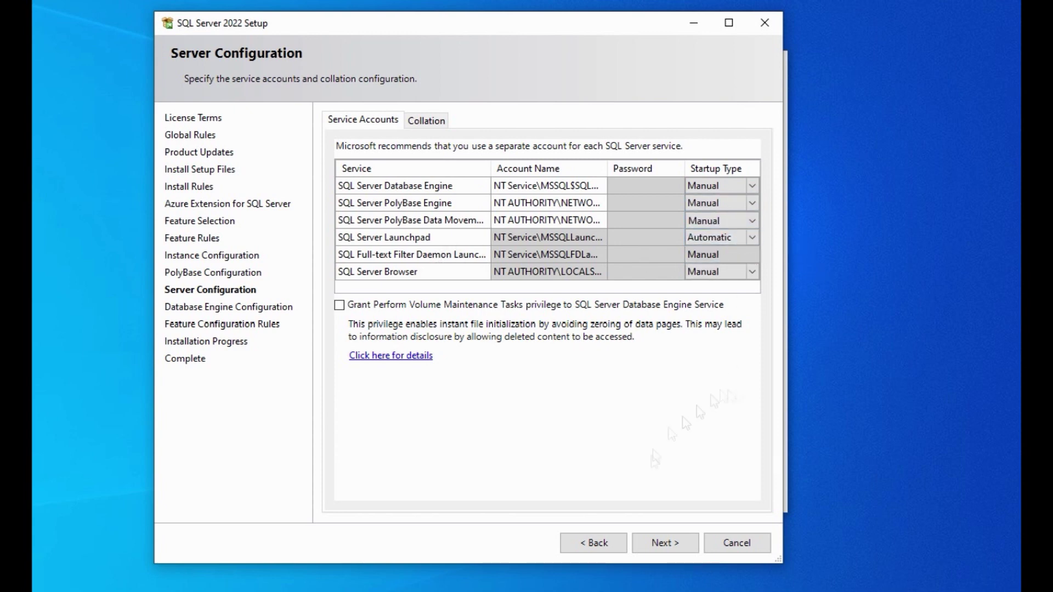
left_click(640, 543)
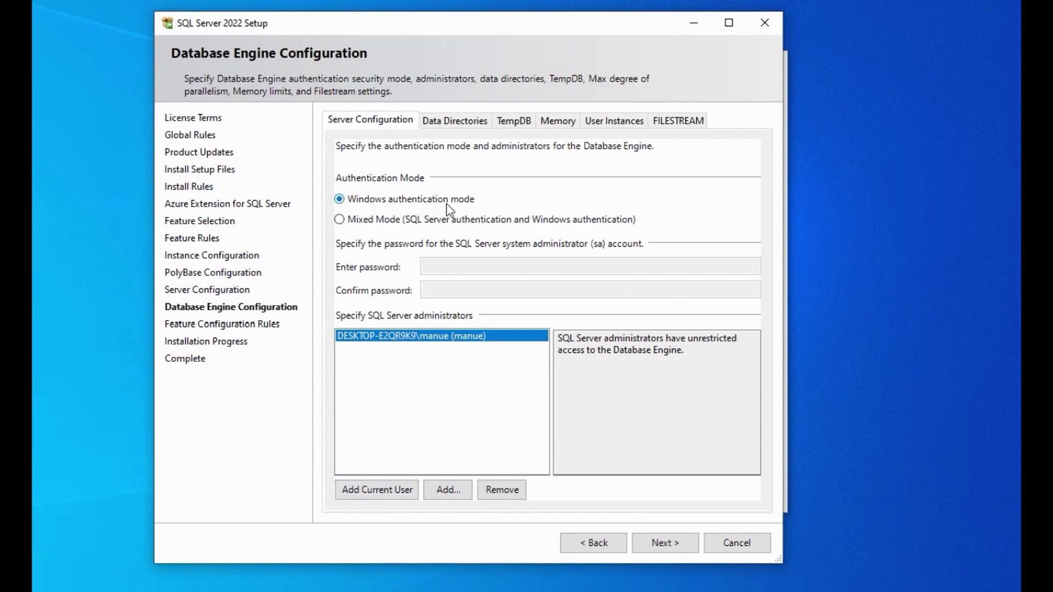
Step: Review the Database Engine's data directories, TempDB, memory, user instances and FILESTREAM settings, keeping Windows authentication mode
left_click(426, 220)
left_click(467, 121)
left_click(514, 125)
left_click(558, 123)
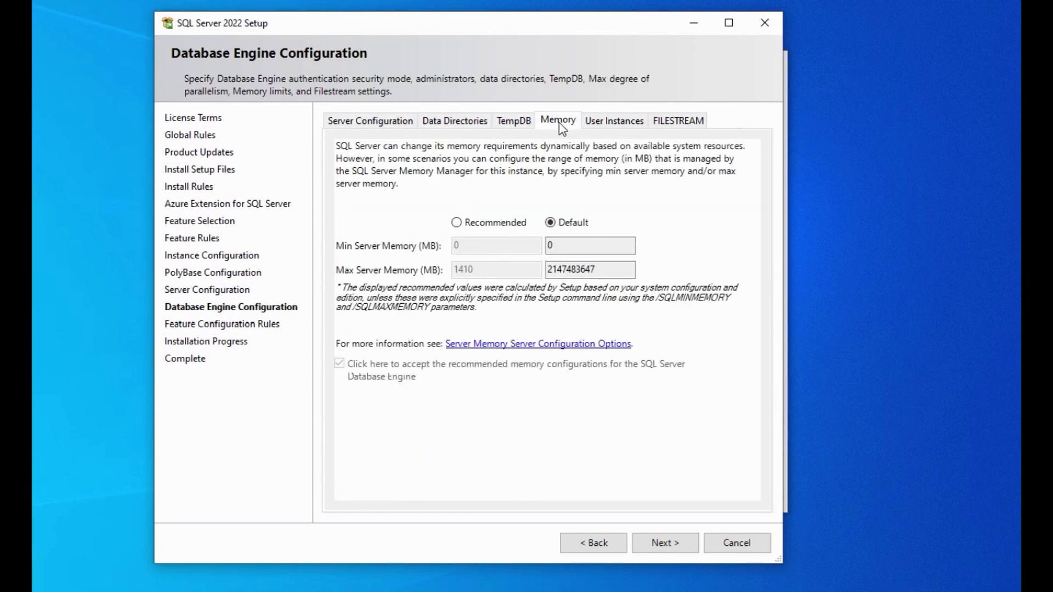
left_click(606, 124)
left_click(672, 121)
left_click(362, 122)
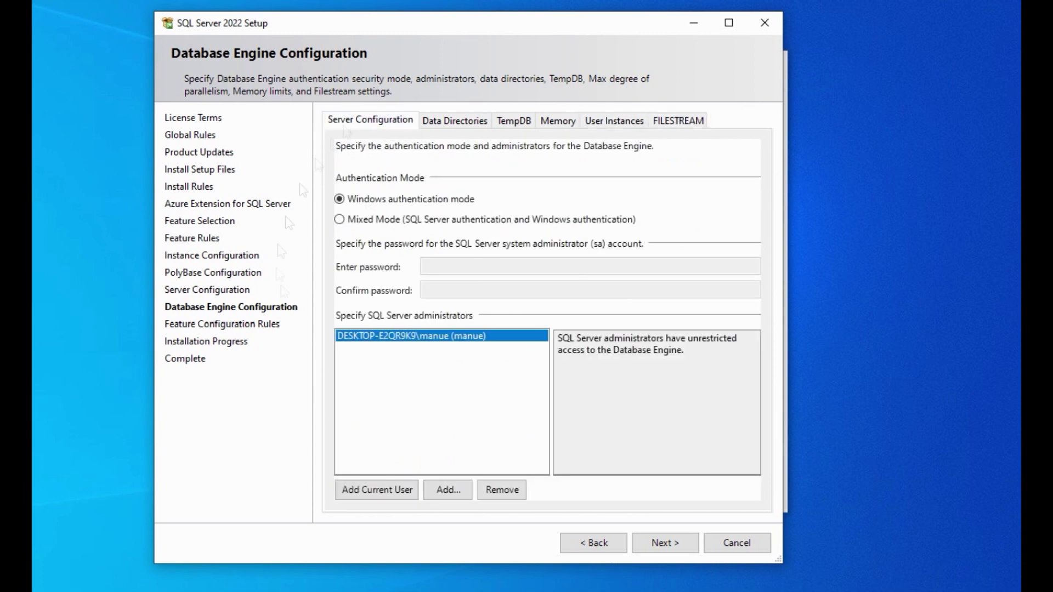
Step: Run the SQL Server 2022 installation, acknowledge the restart notice and close the setup wizard
key("Return")
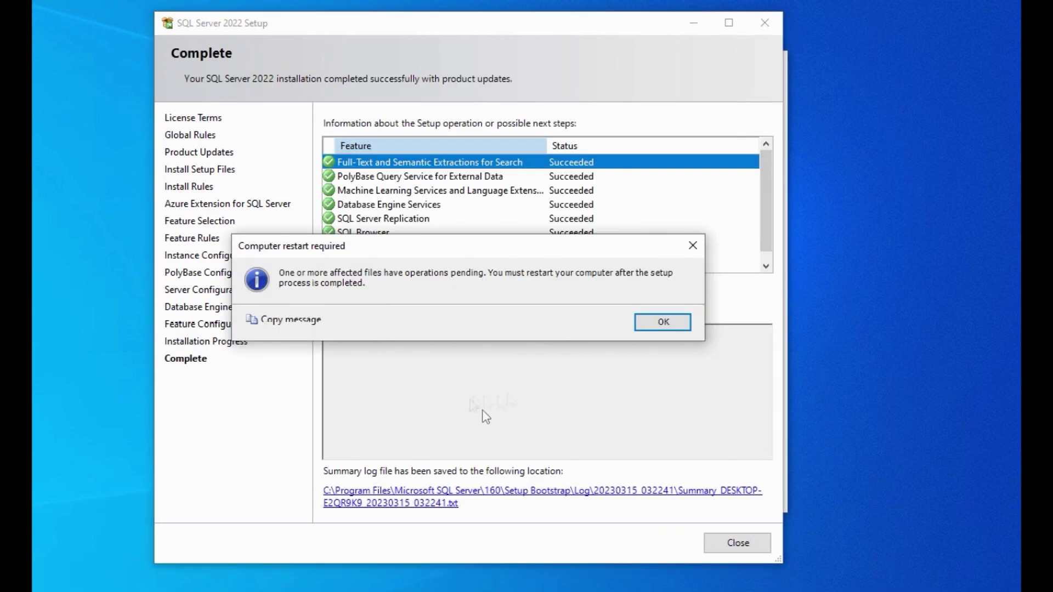
left_click(661, 327)
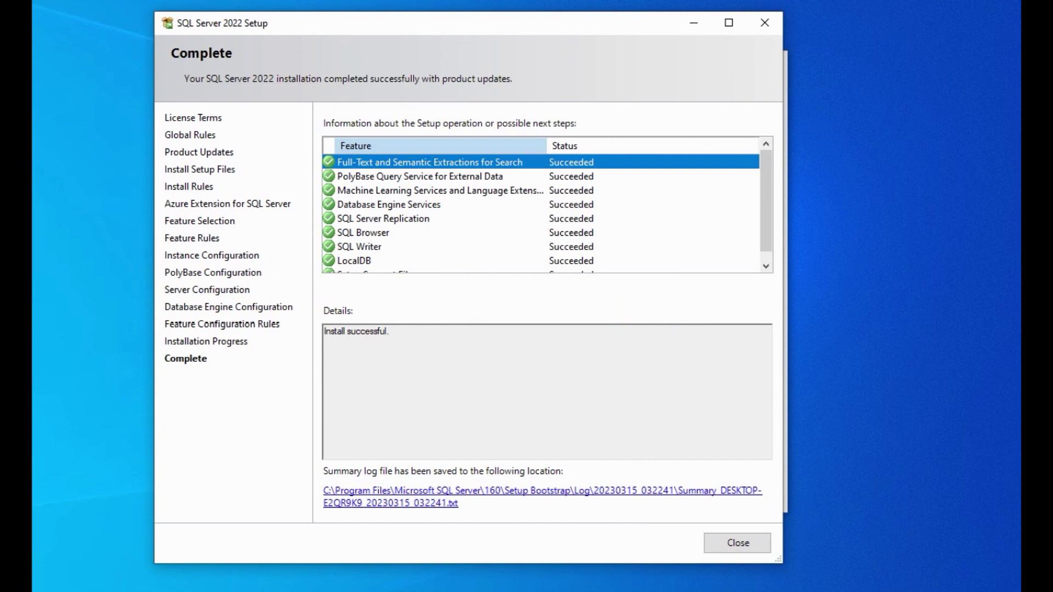
left_click(765, 22)
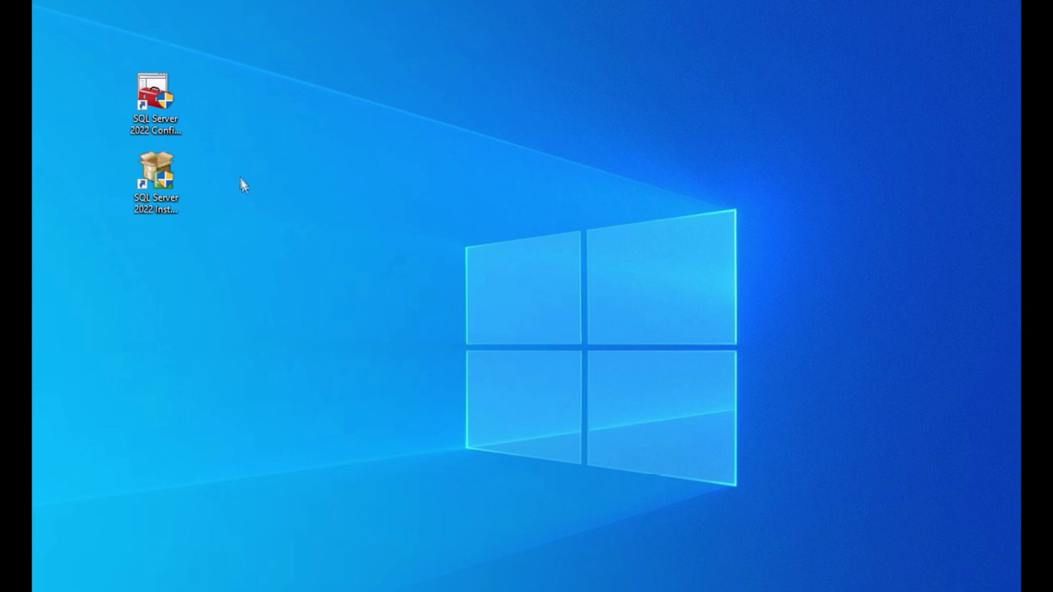
Step: Check the state of the SQL Server (SQLEXPRESS) service in SQL Server 2022 Configuration Manager and close it
double_click(155, 96)
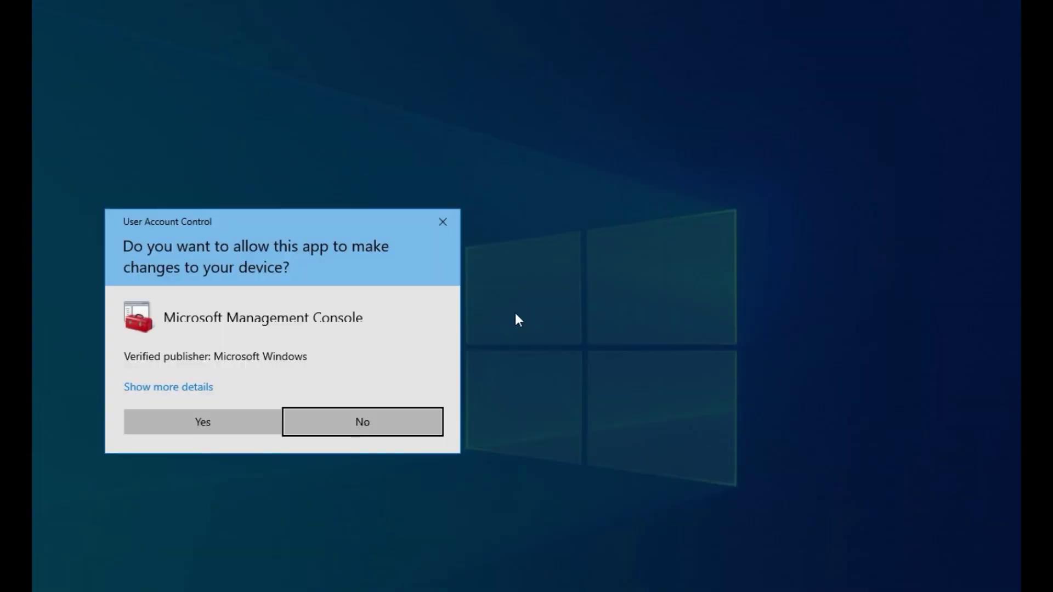
left_click(254, 425)
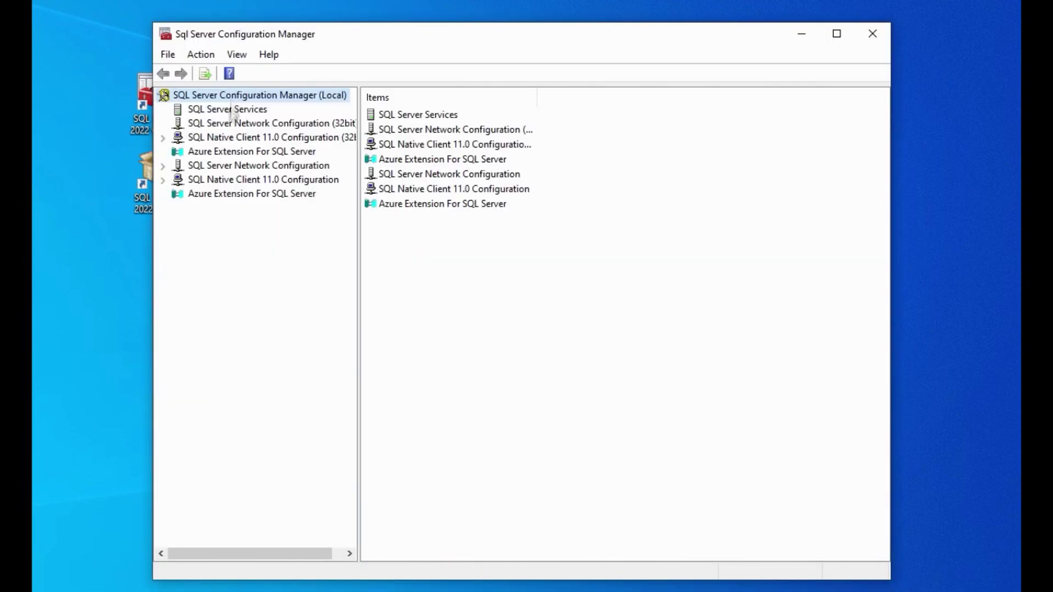
left_click(231, 110)
left_click_drag(458, 98, 523, 97)
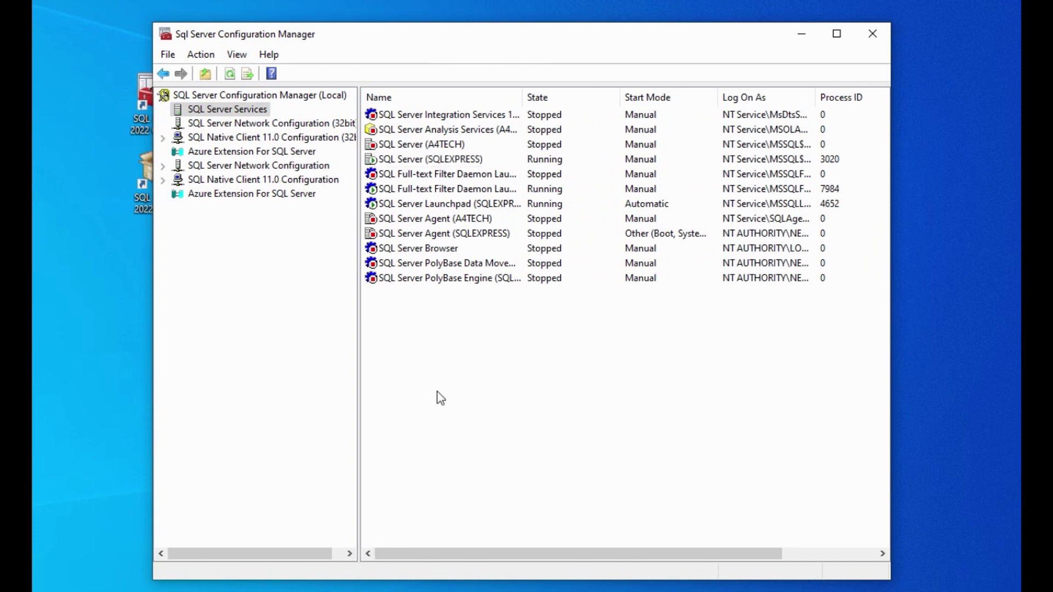
left_click(453, 160)
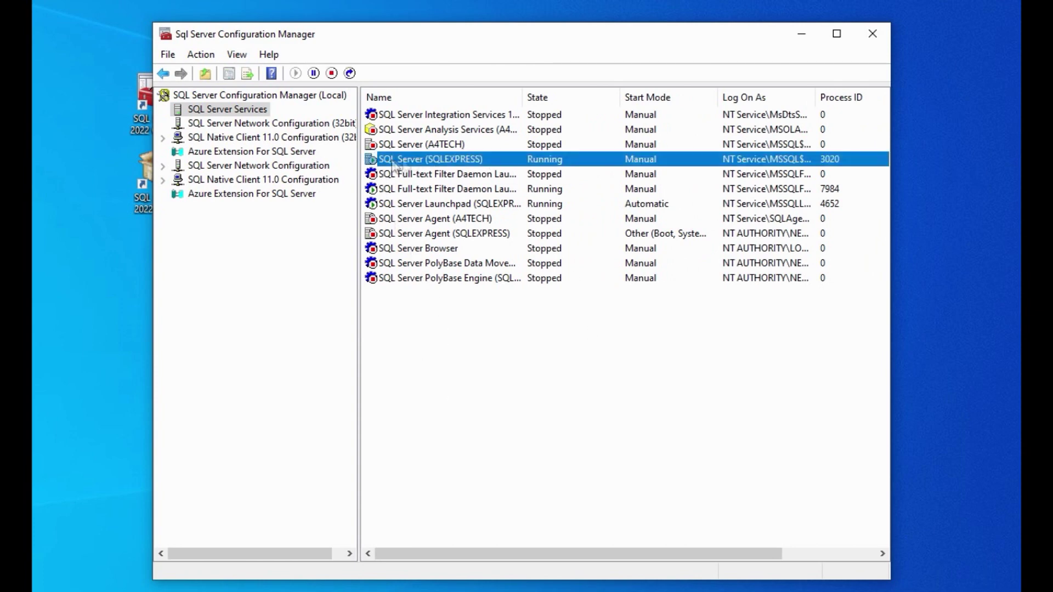
left_click(873, 31)
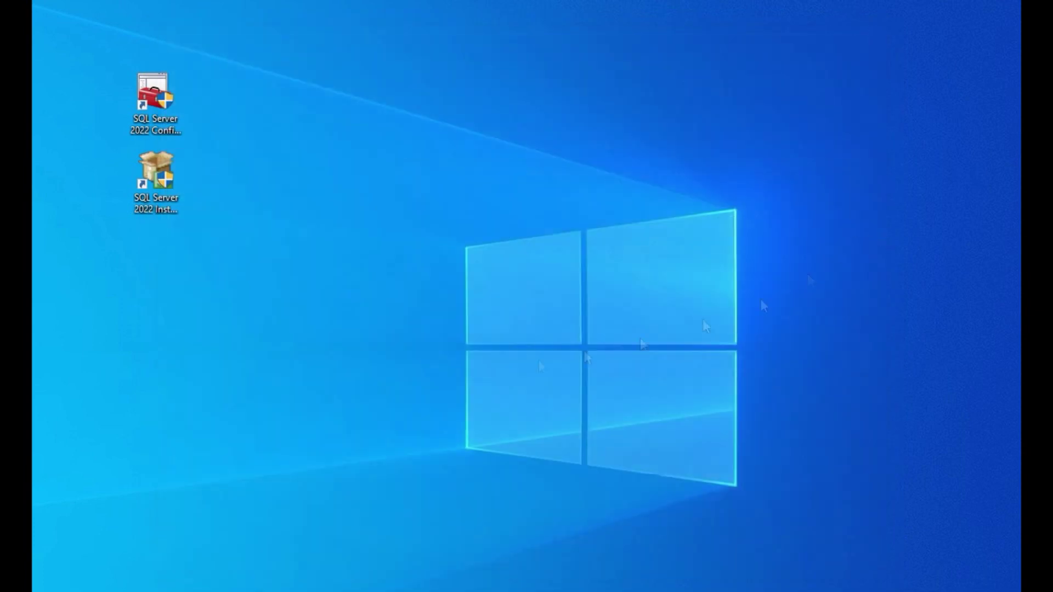
Step: Open SQL Server 2022 Installation Center with administrator approval and launch the download page for SQL Server Management Tools
double_click(160, 184)
key("alt+y")
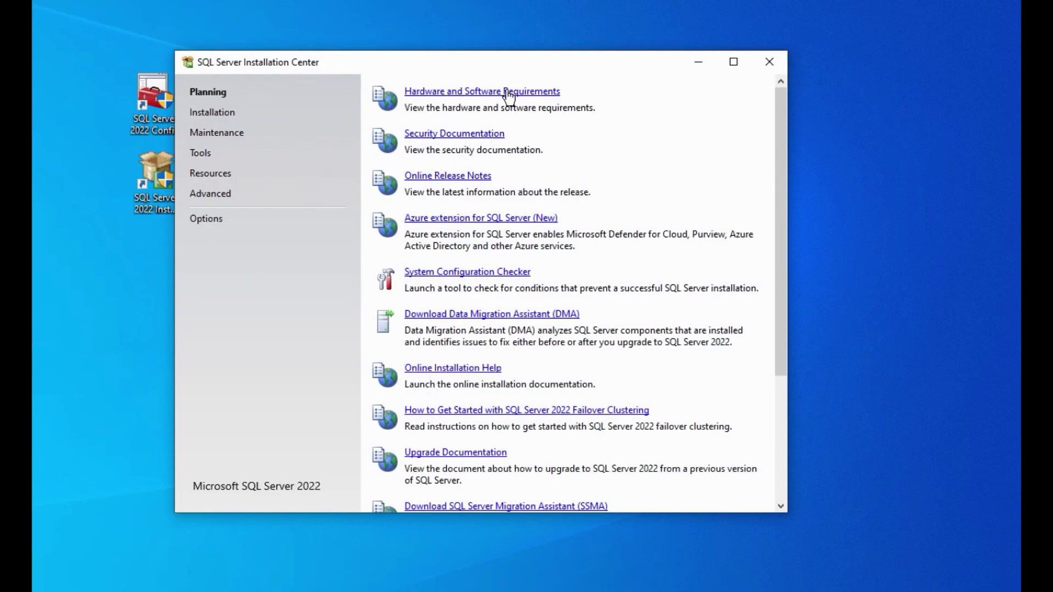
scroll(625, 268, "down", 3)
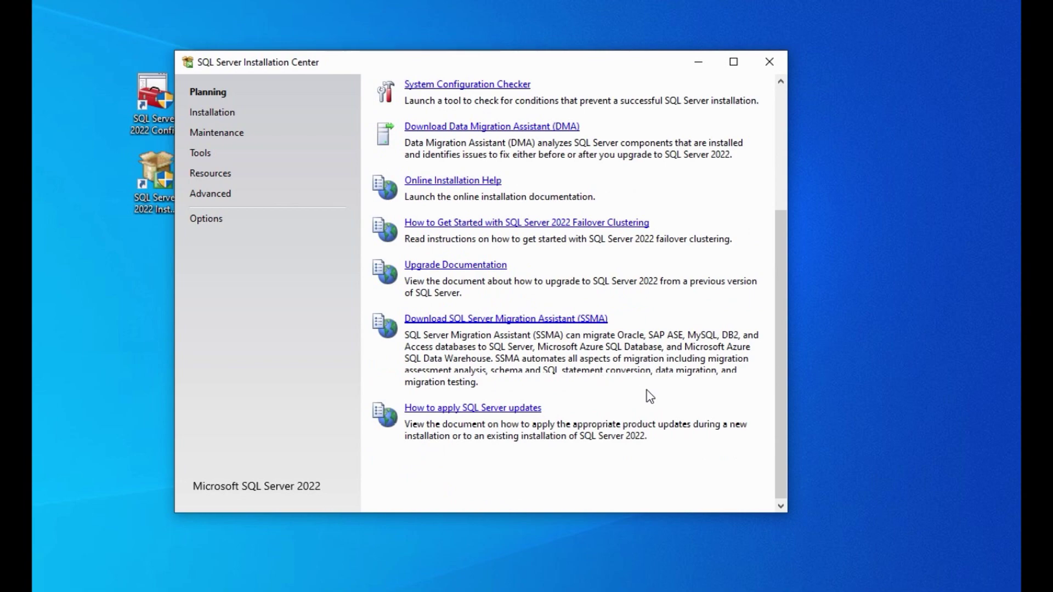
left_click_drag(781, 351, 748, 174)
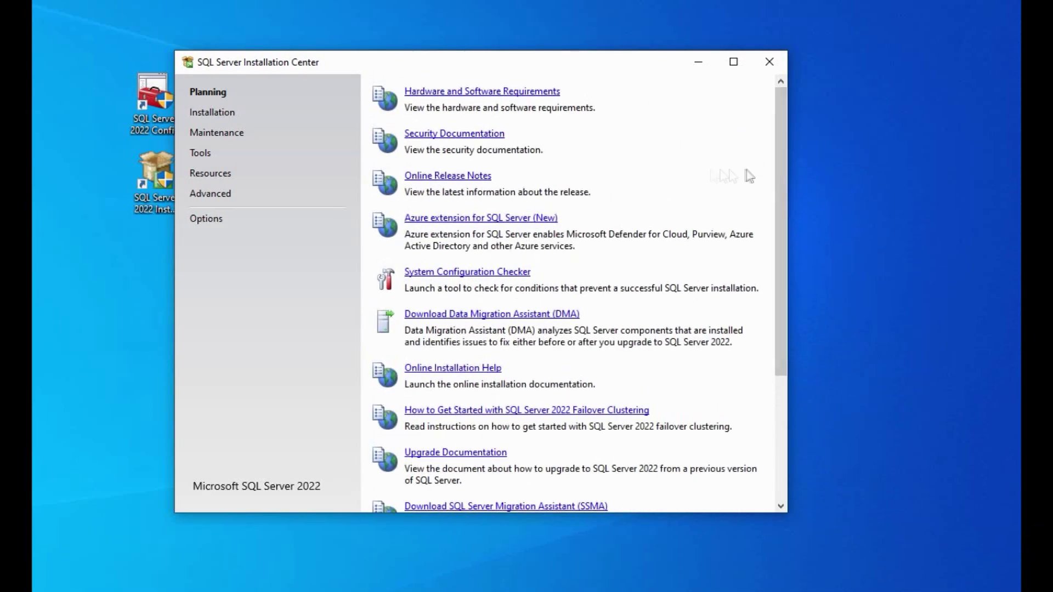
left_click(225, 113)
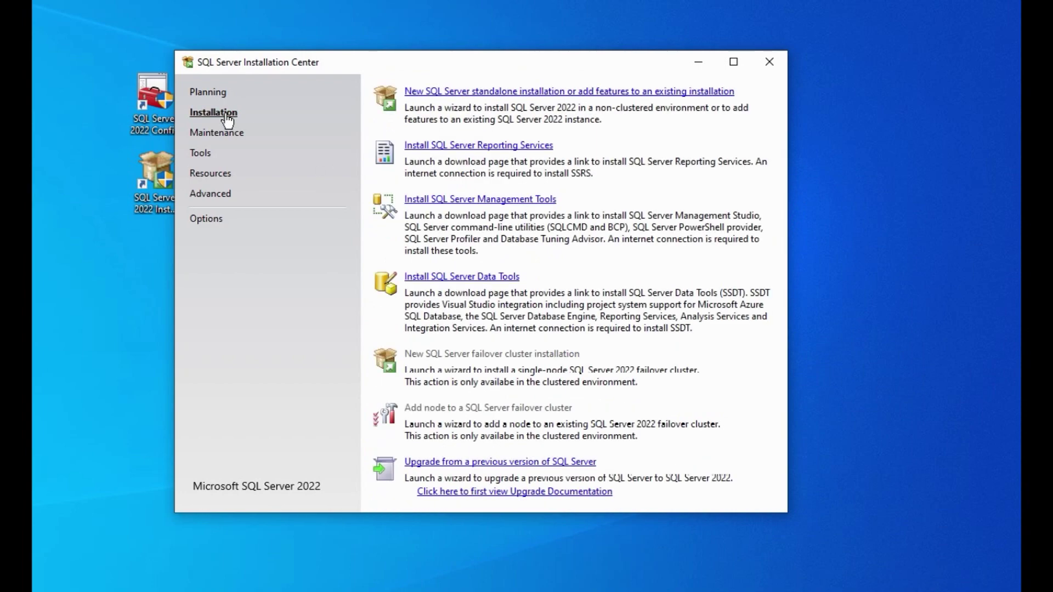
left_click(514, 201)
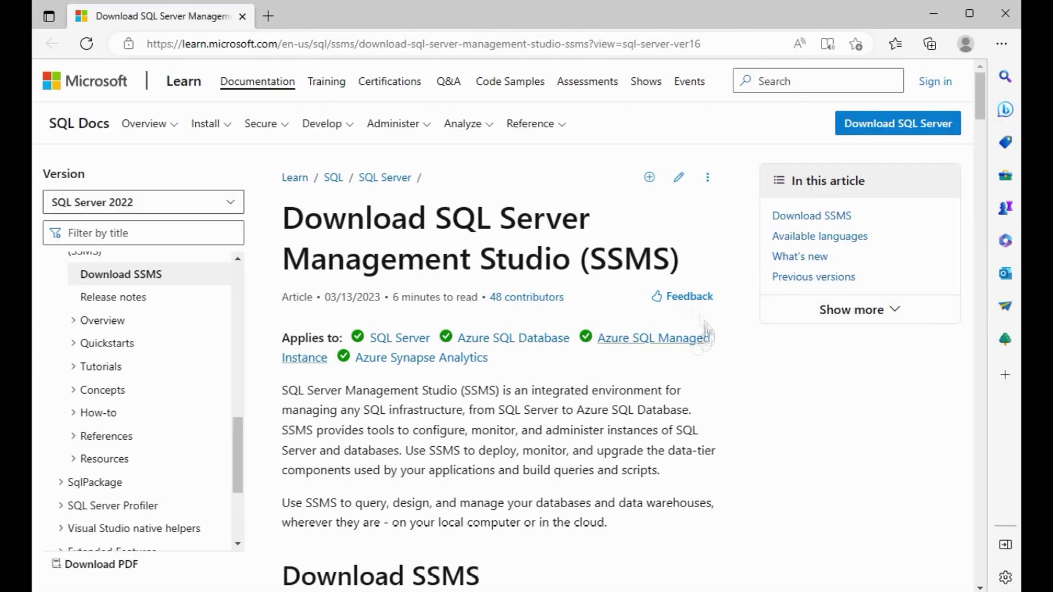
Step: Read through the SSMS download page, including the release details, shared components and supported SQL offerings
double_click(595, 256)
scroll(622, 226, "down", 9)
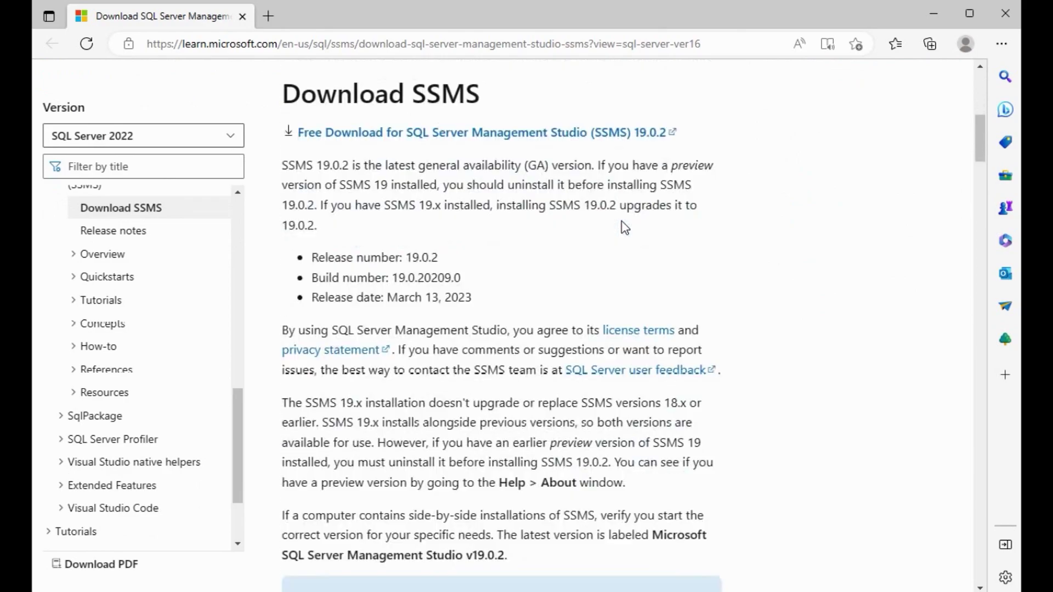
left_click_drag(425, 297, 473, 299)
scroll(682, 251, "down", 20)
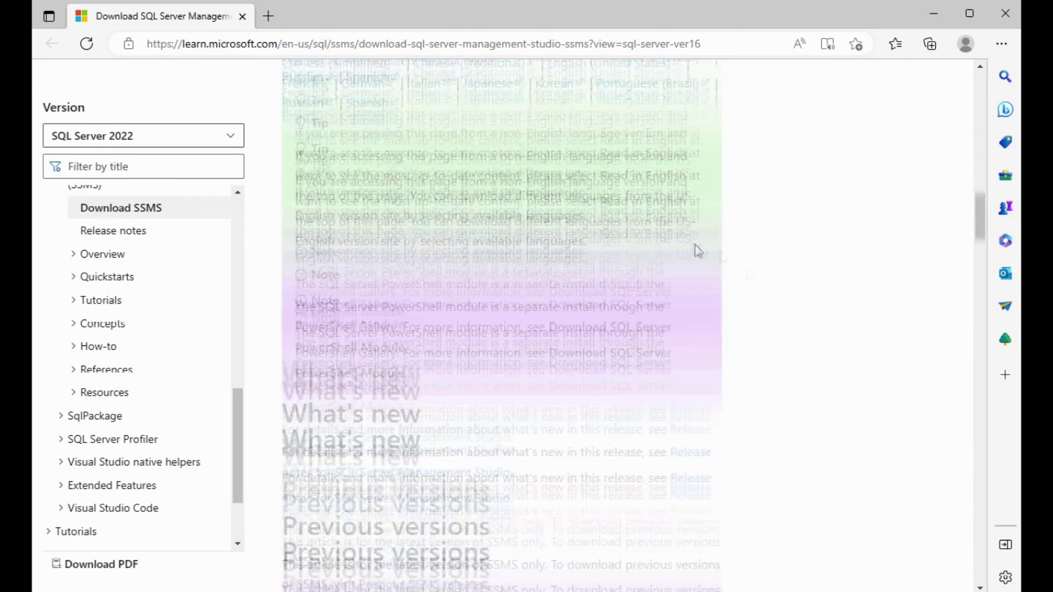
scroll(772, 281, "down", 20)
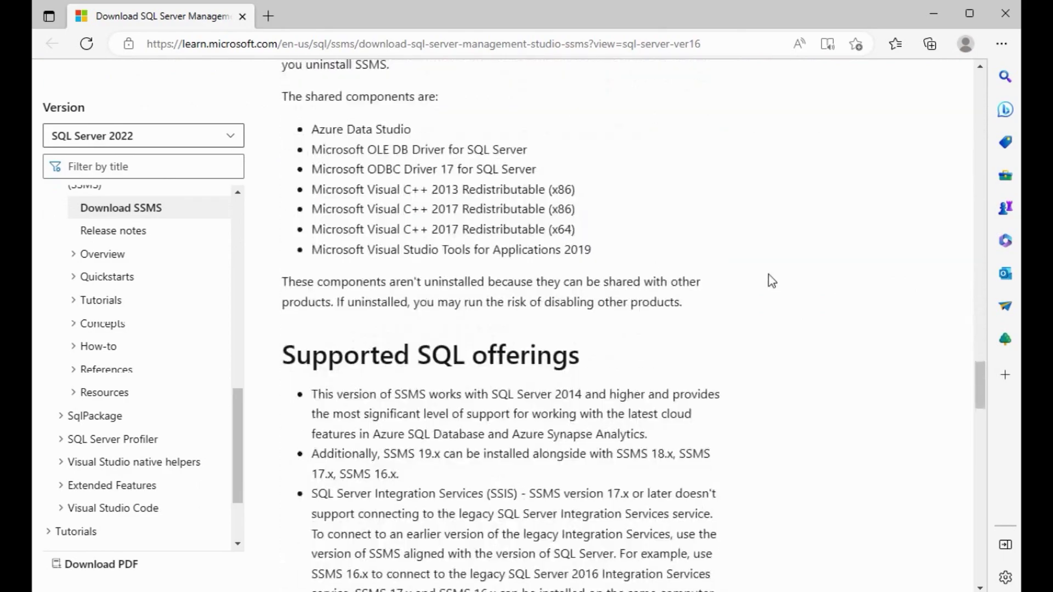
scroll(752, 266, "down", 20)
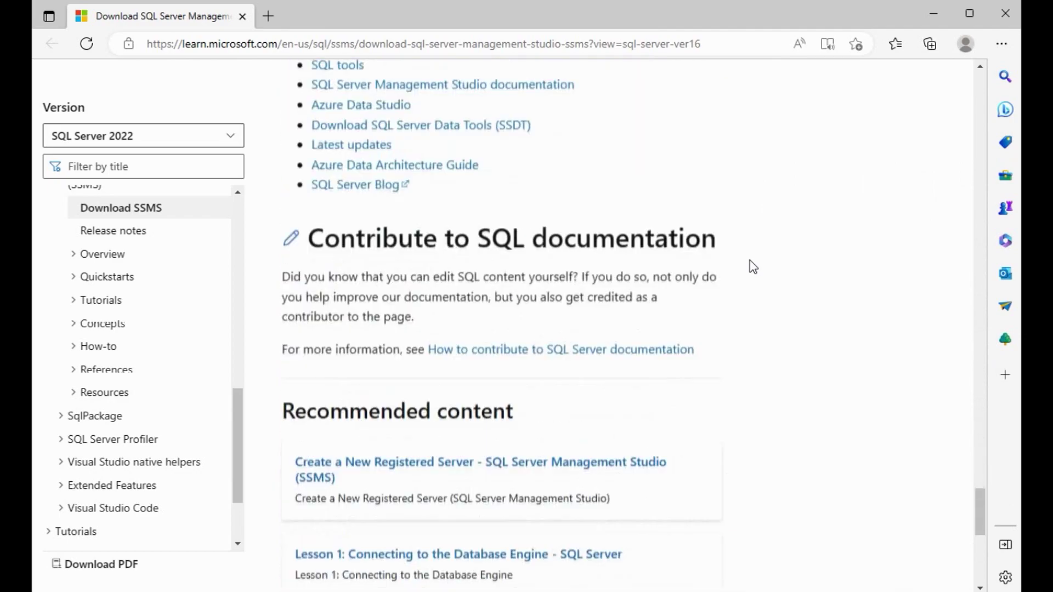
left_click_drag(980, 548, 980, 83)
left_click(922, 132)
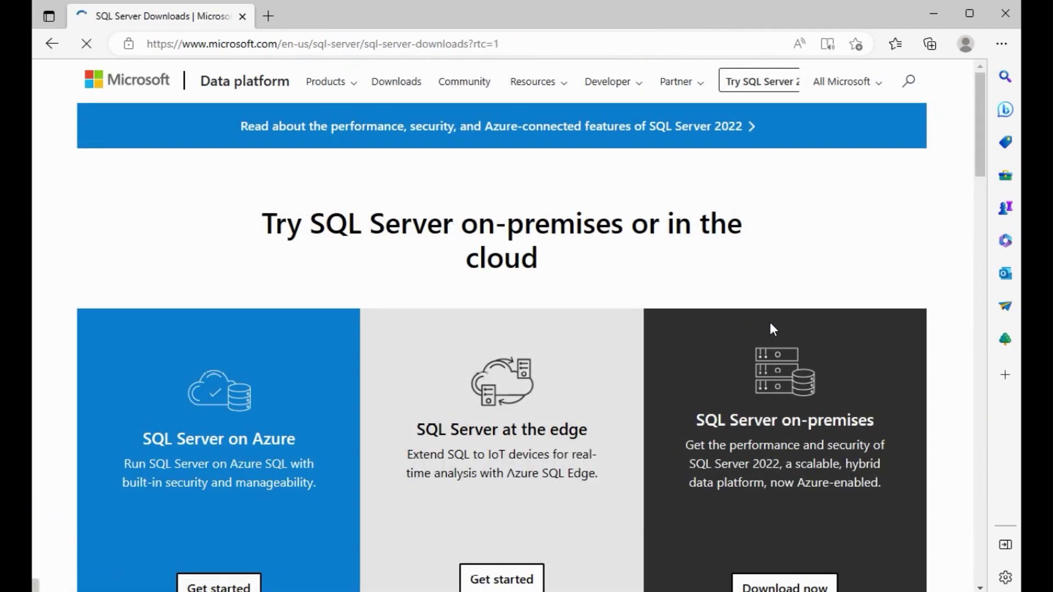
scroll(735, 296, "down", 3)
scroll(732, 290, "up", 3)
left_click(48, 44)
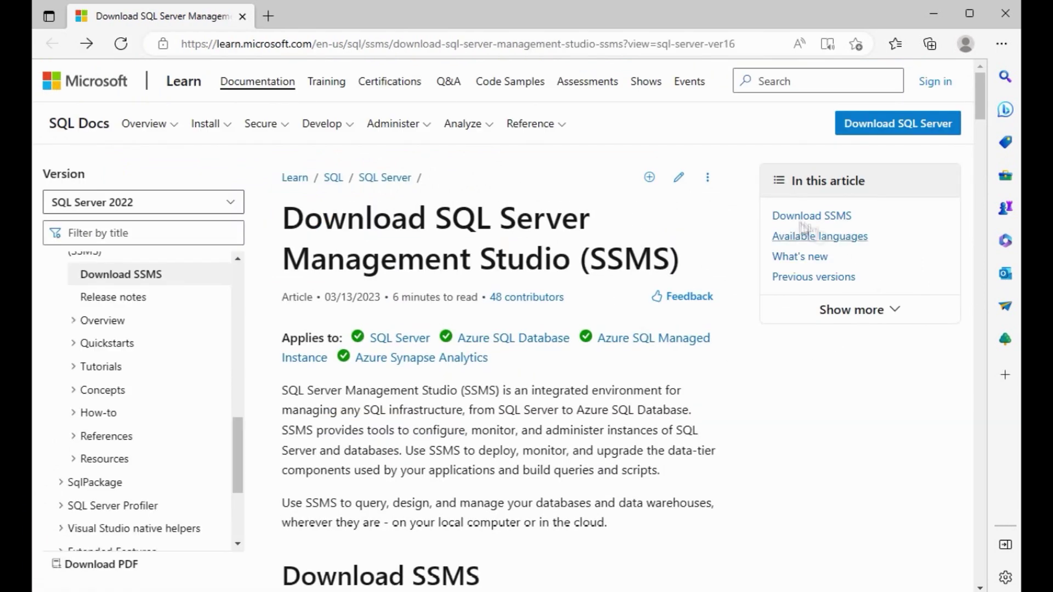
Step: Find the Download SSMS section of the article and download SQL Server Management Studio (SSMS) 19.0.2
left_click(817, 217)
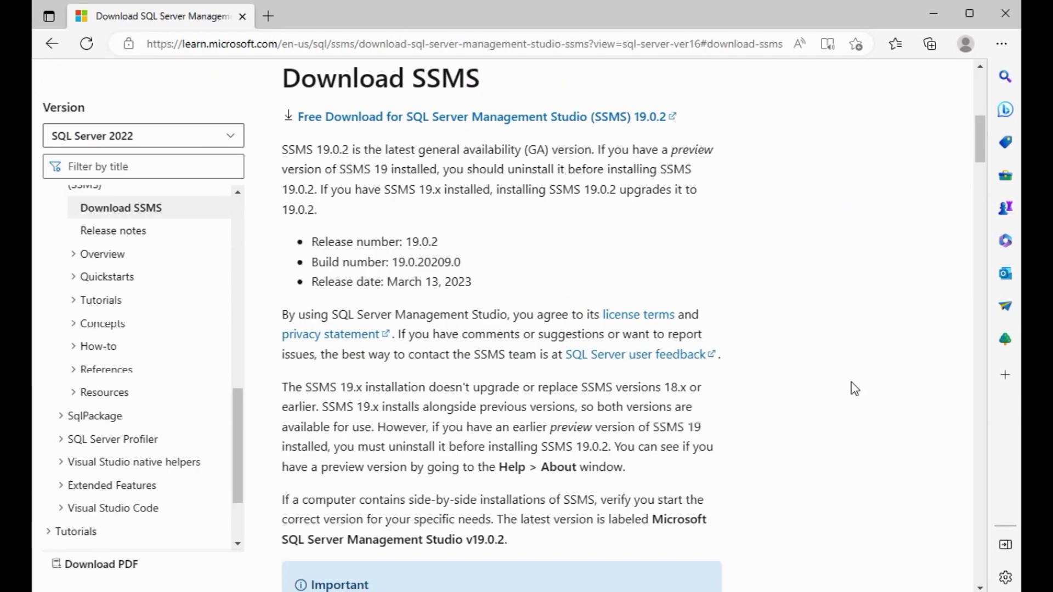
scroll(725, 228, "down", 5)
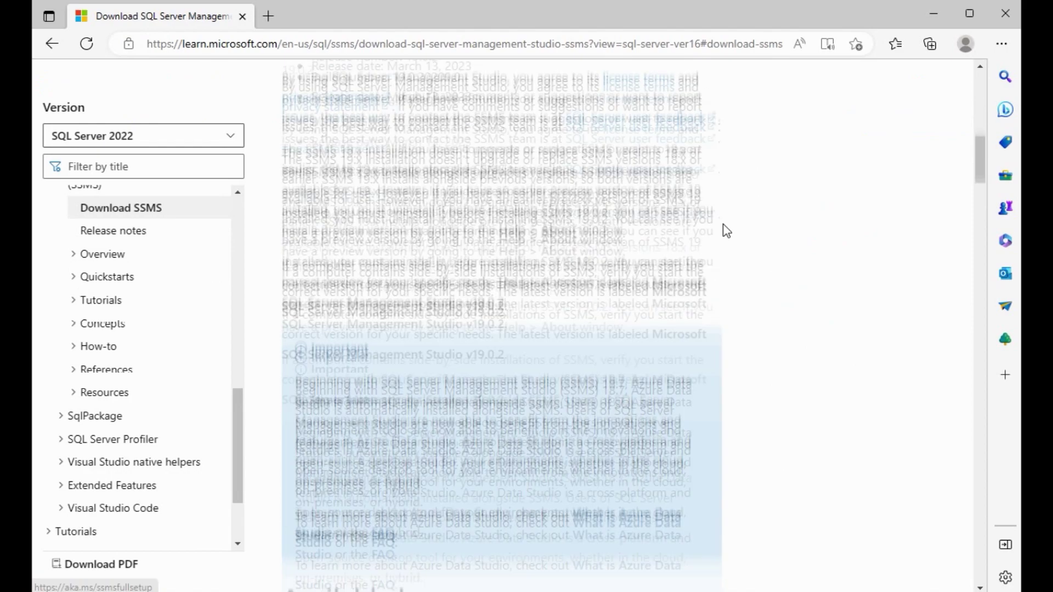
scroll(796, 291, "up", 10)
scroll(795, 292, "up", 3)
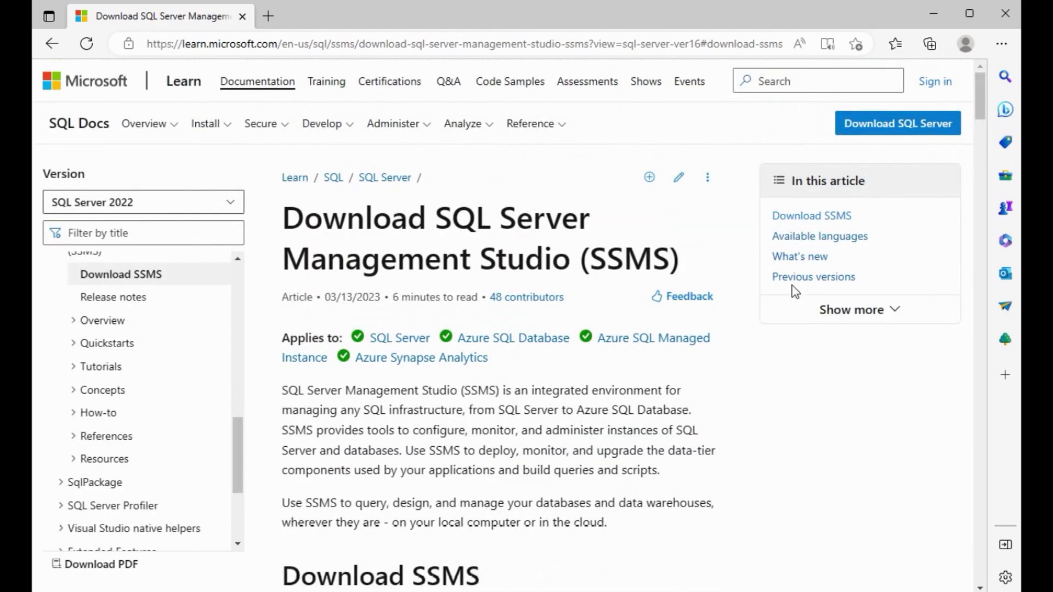
scroll(792, 291, "down", 6)
left_click(548, 296)
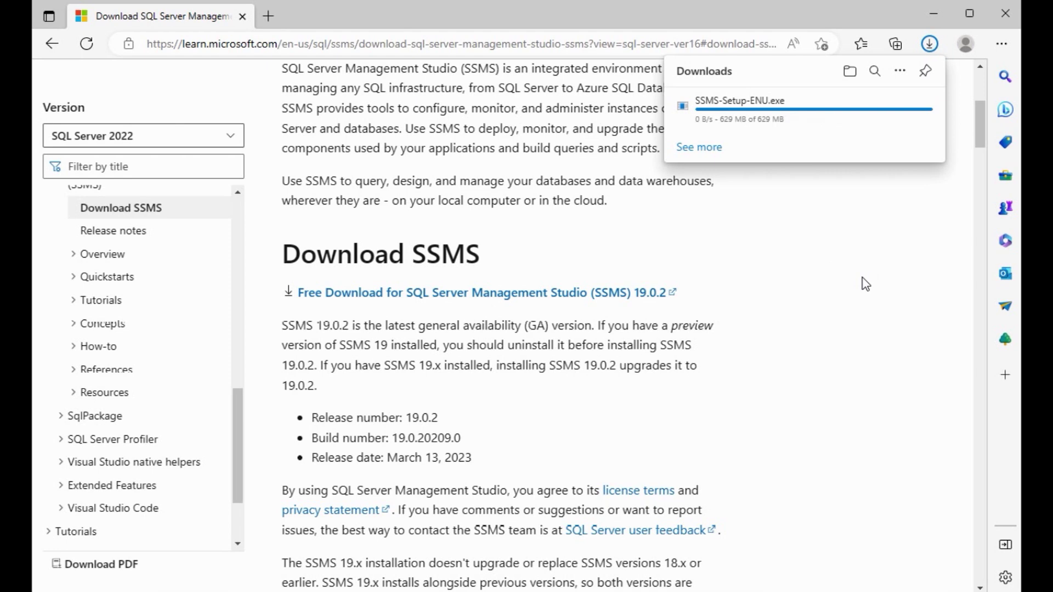
Step: Run SSMS-Setup-ENU from the Downloads folder and install Management Studio in the default location, allowing it to make changes
mouse_move(741, 111)
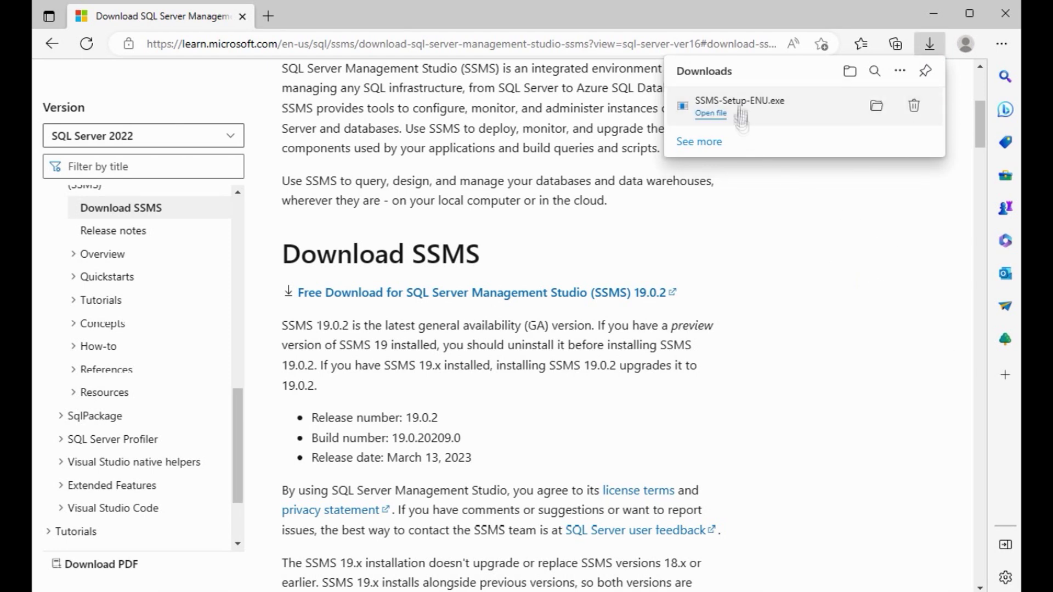
left_click(876, 106)
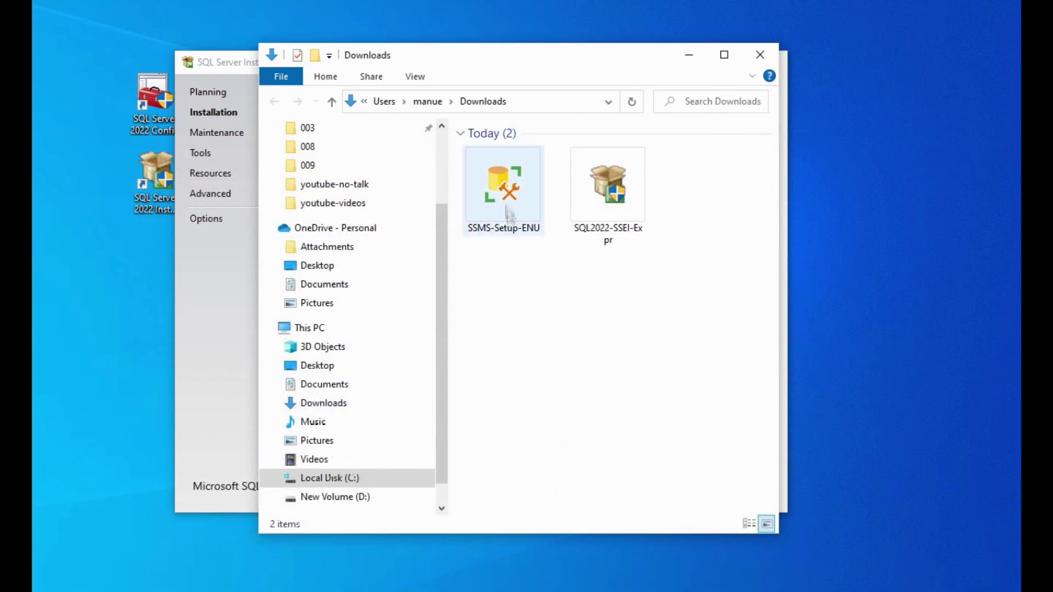
double_click(505, 188)
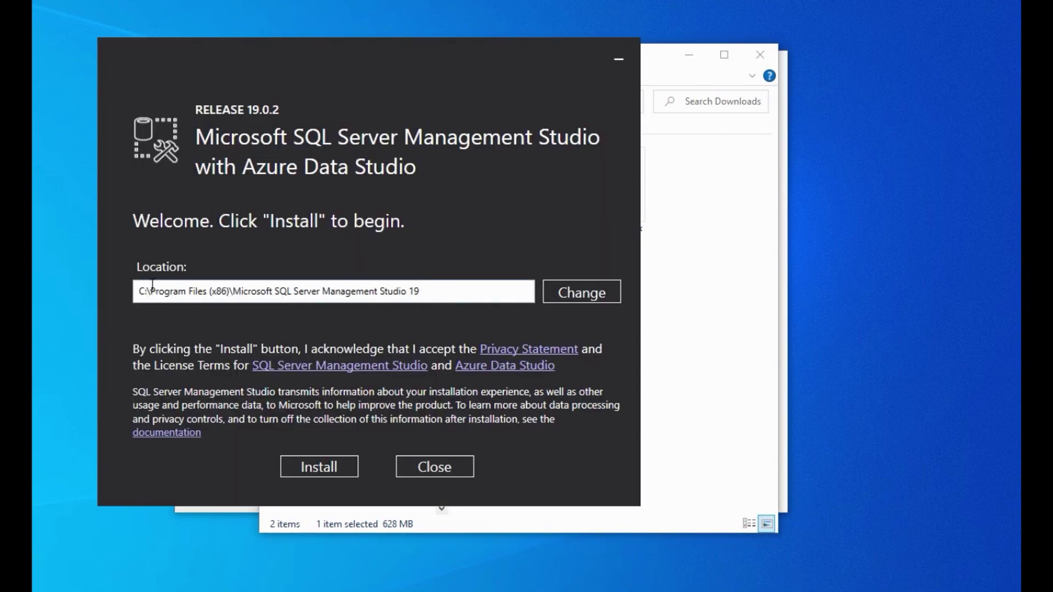
left_click(323, 471)
key("alt+y")
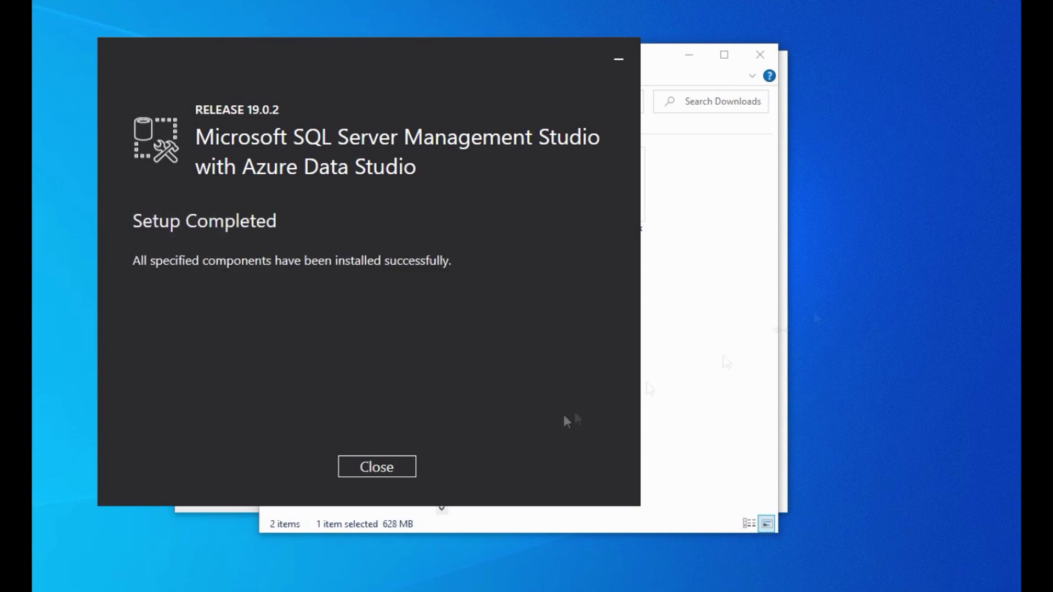
Step: Close the completed Management Studio setup, the Downloads folder and SQL Server Installation Center
key("Return")
left_click(760, 55)
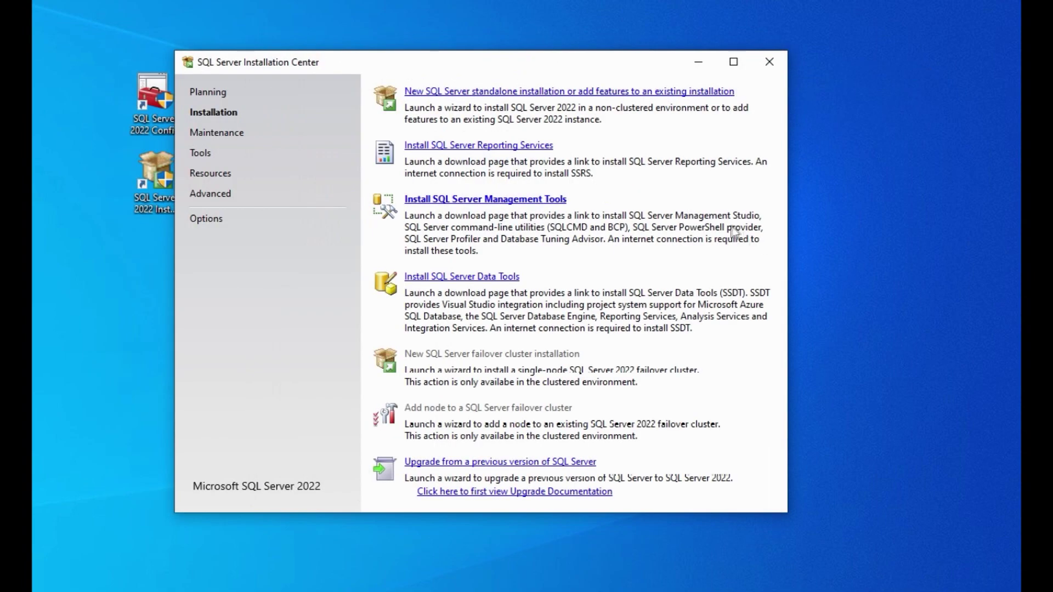
left_click(775, 60)
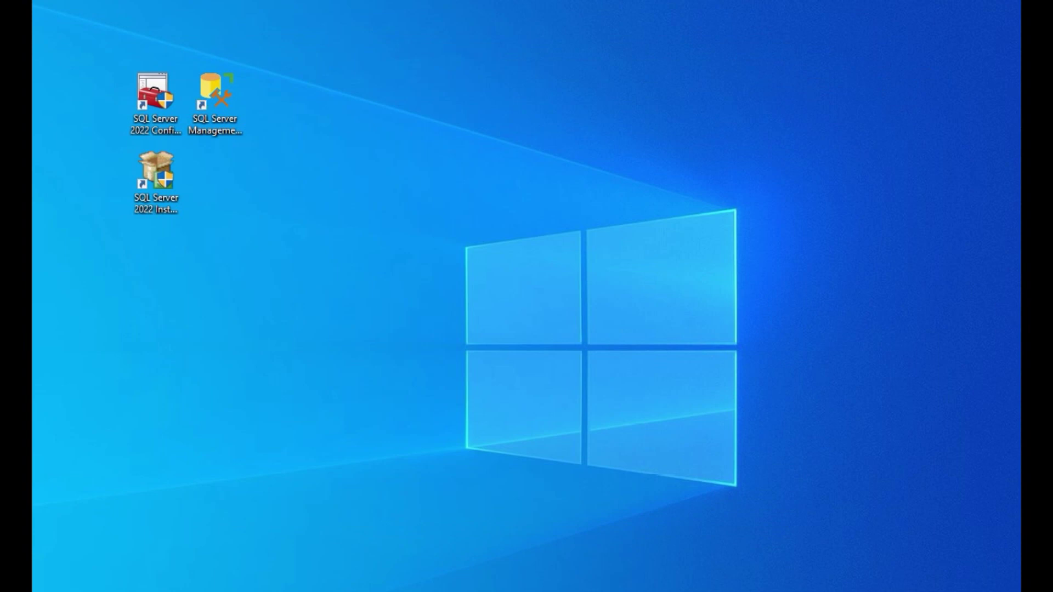
Step: Launch SQL Server Management Studio, connect to the SQLEXPRESS Database Engine with Windows Authentication and expand its Databases folder
double_click(212, 89)
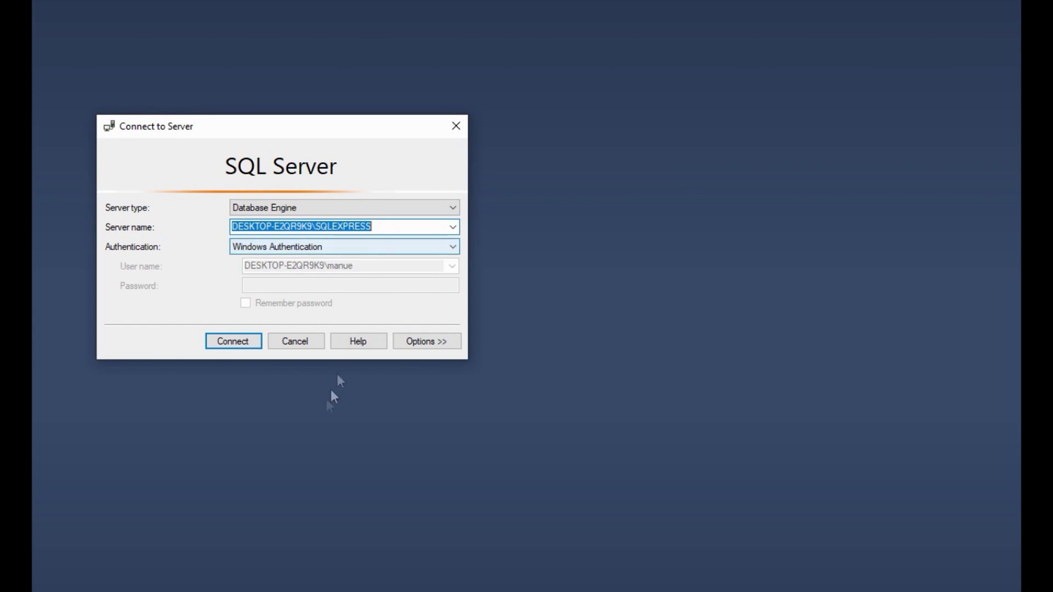
left_click(235, 341)
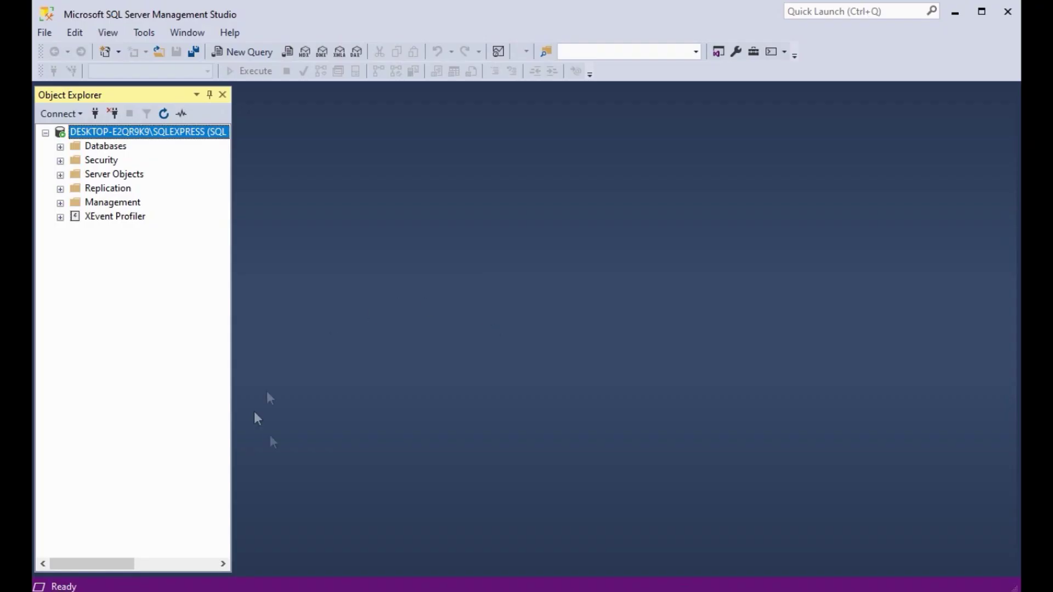
left_click(59, 149)
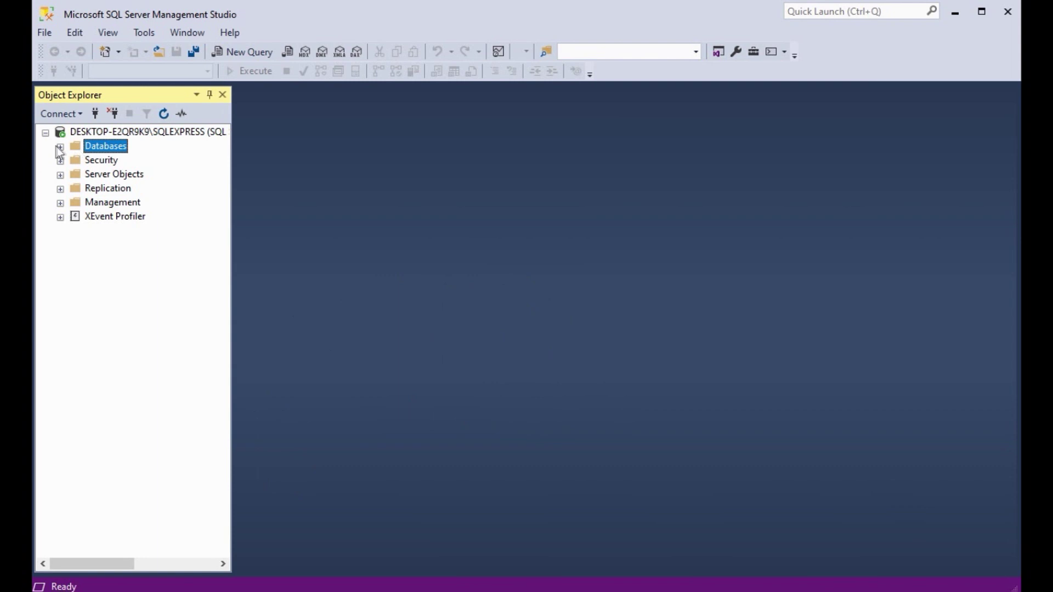
left_click(60, 148)
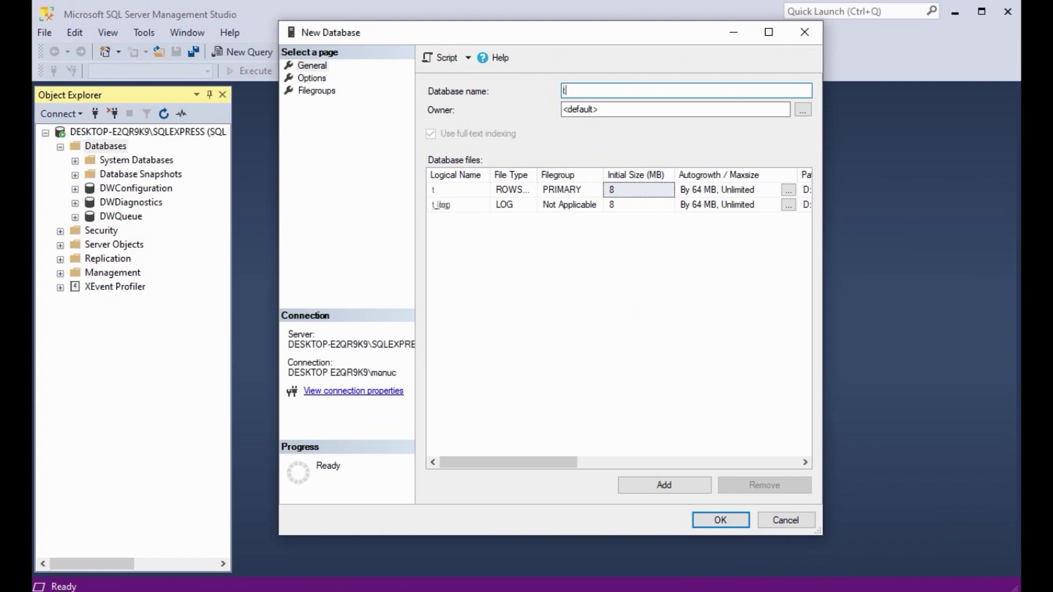
Step: Name the new database test and browse the logins available as owner, keeping the default owner
type("test")
left_click(803, 110)
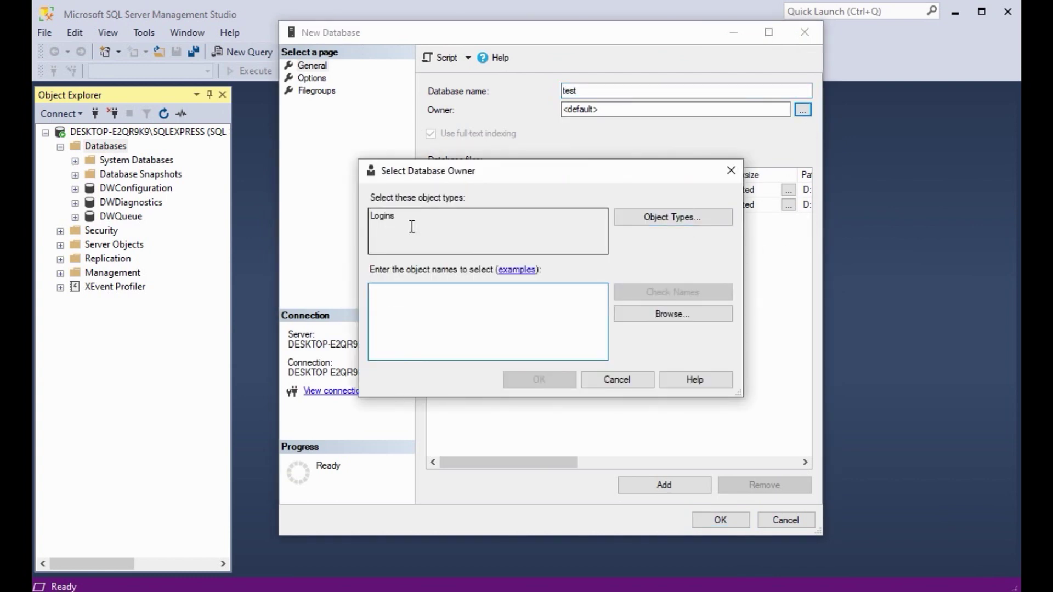
left_click(662, 314)
mouse_move(729, 262)
left_mouse_down()
mouse_move(728, 308)
mouse_move(731, 255)
left_mouse_up()
left_click(640, 379)
left_click(627, 383)
Step: Check the test data file's autogrowth settings and the remaining file columns, and create the database with the default file settings
left_click(789, 189)
left_click(658, 373)
left_click_drag(531, 462, 631, 462)
scroll(764, 439, "right", 3)
scroll(606, 307, "left", 5)
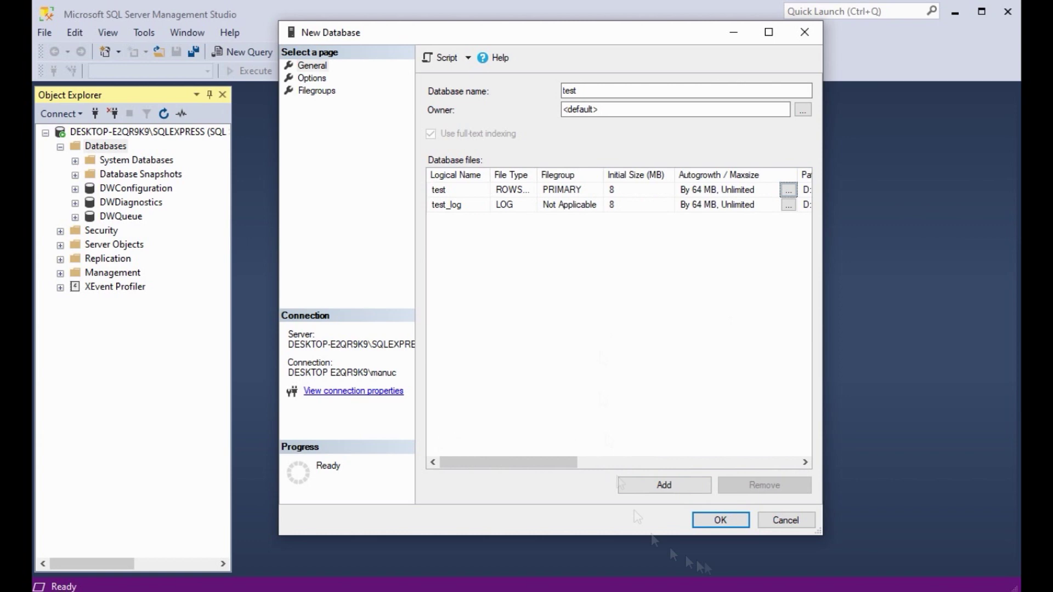
left_click(728, 518)
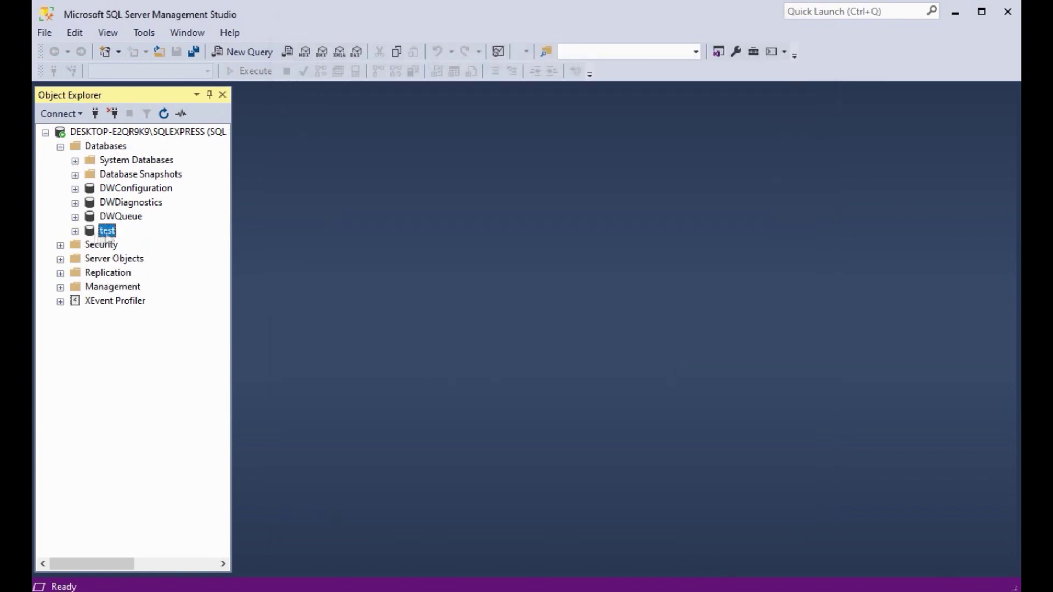
Step: Expand the test database to inspect its folders, including Database Diagrams, and close Management Studio
left_click(75, 231)
left_click(122, 258)
left_click(90, 245)
left_click(666, 327)
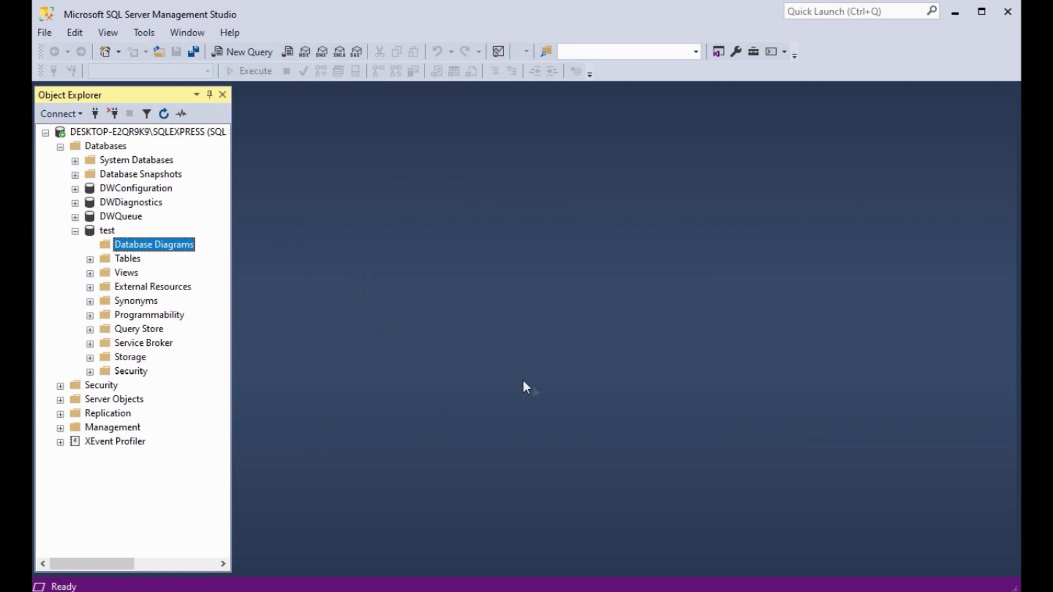
left_click(1008, 11)
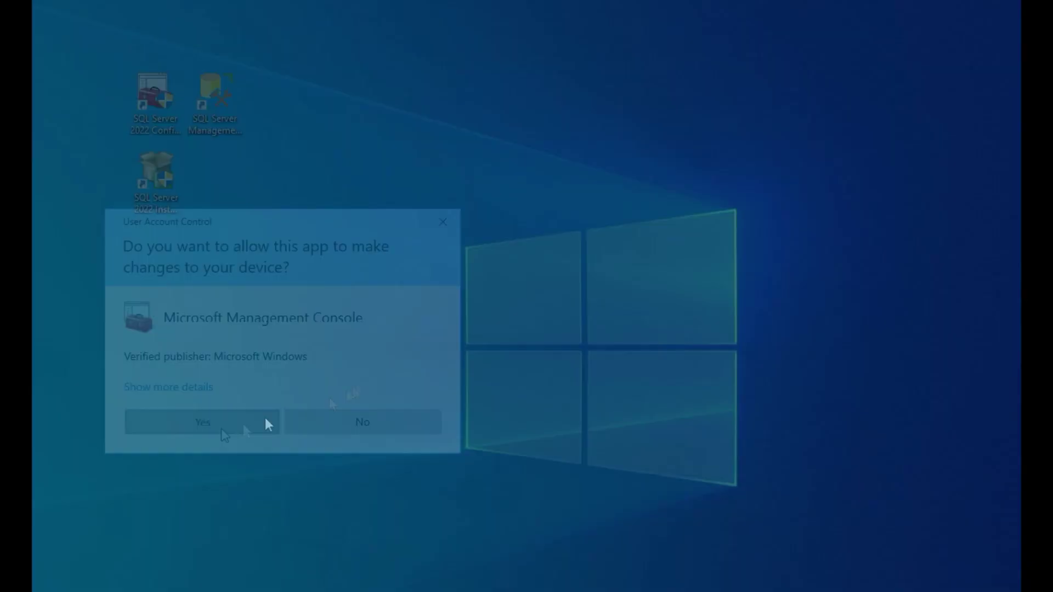
Step: Allow SQL Server Configuration Manager to make changes and stop the SQL Server (SQLEXPRESS) service
left_click(265, 420)
right_click(422, 160)
left_click(641, 366)
left_click(296, 357)
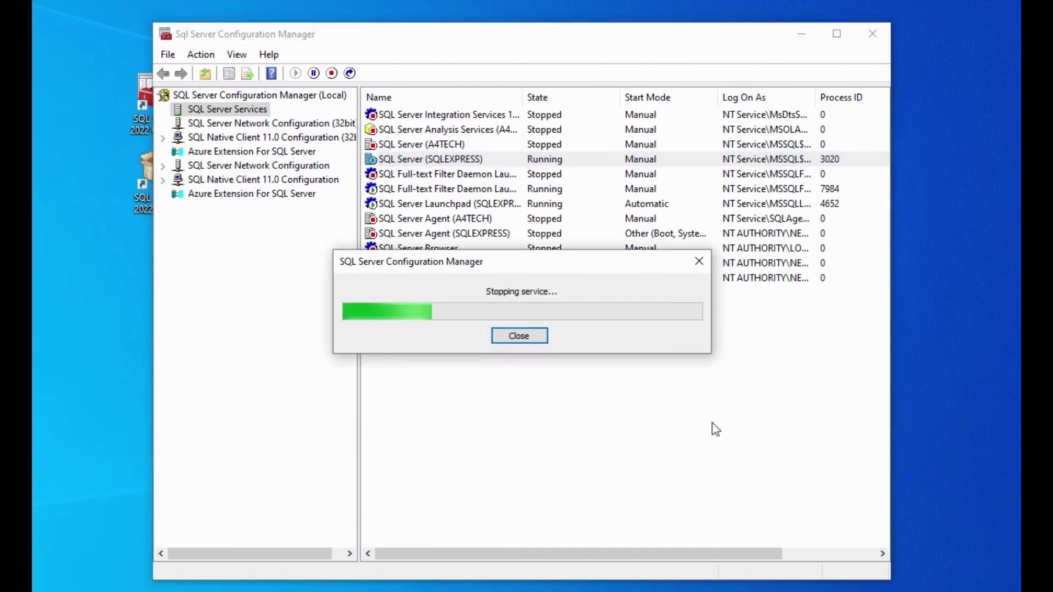